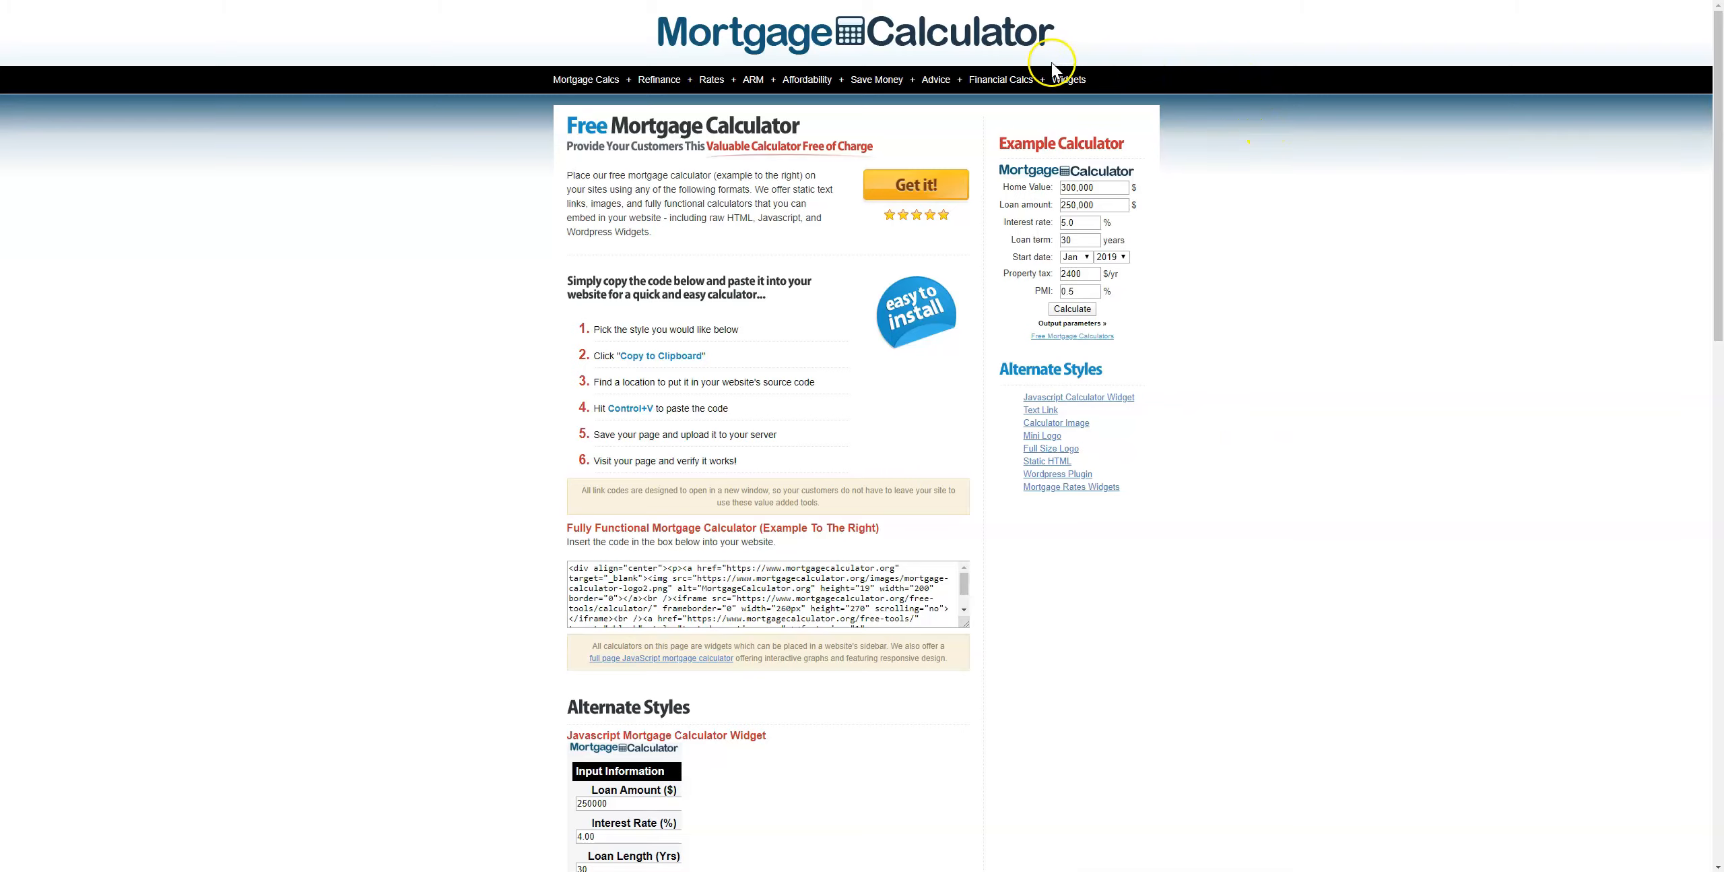
Open the full-page calculator version of the mortgage calculator widgets
mouse_move(995, 77)
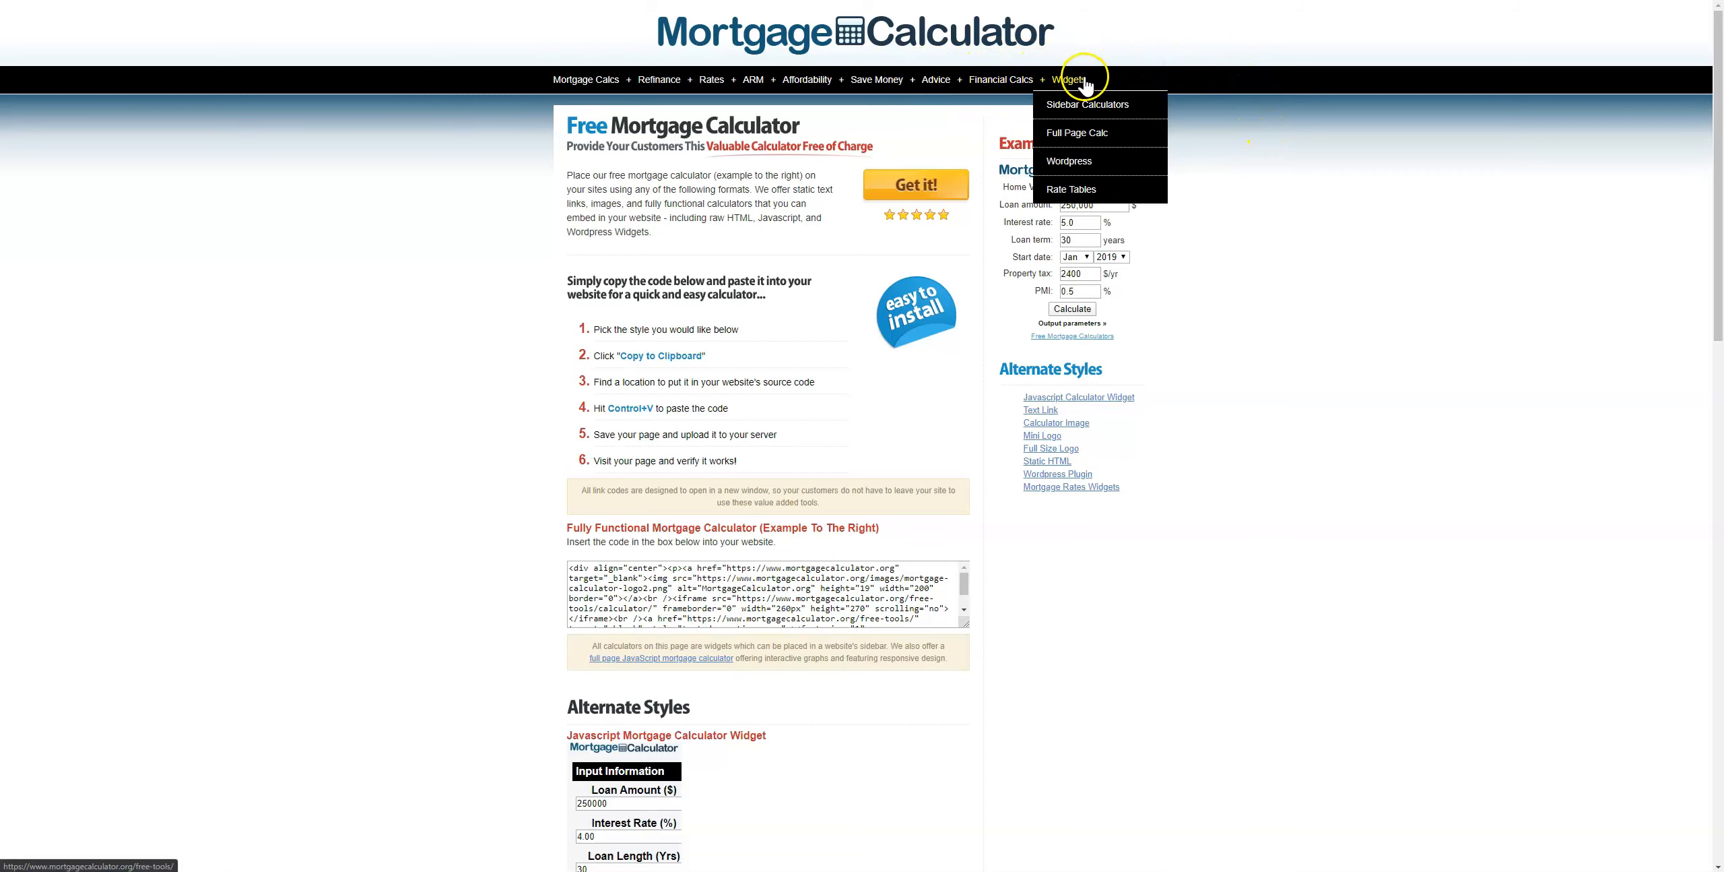
mouse_move(1082, 82)
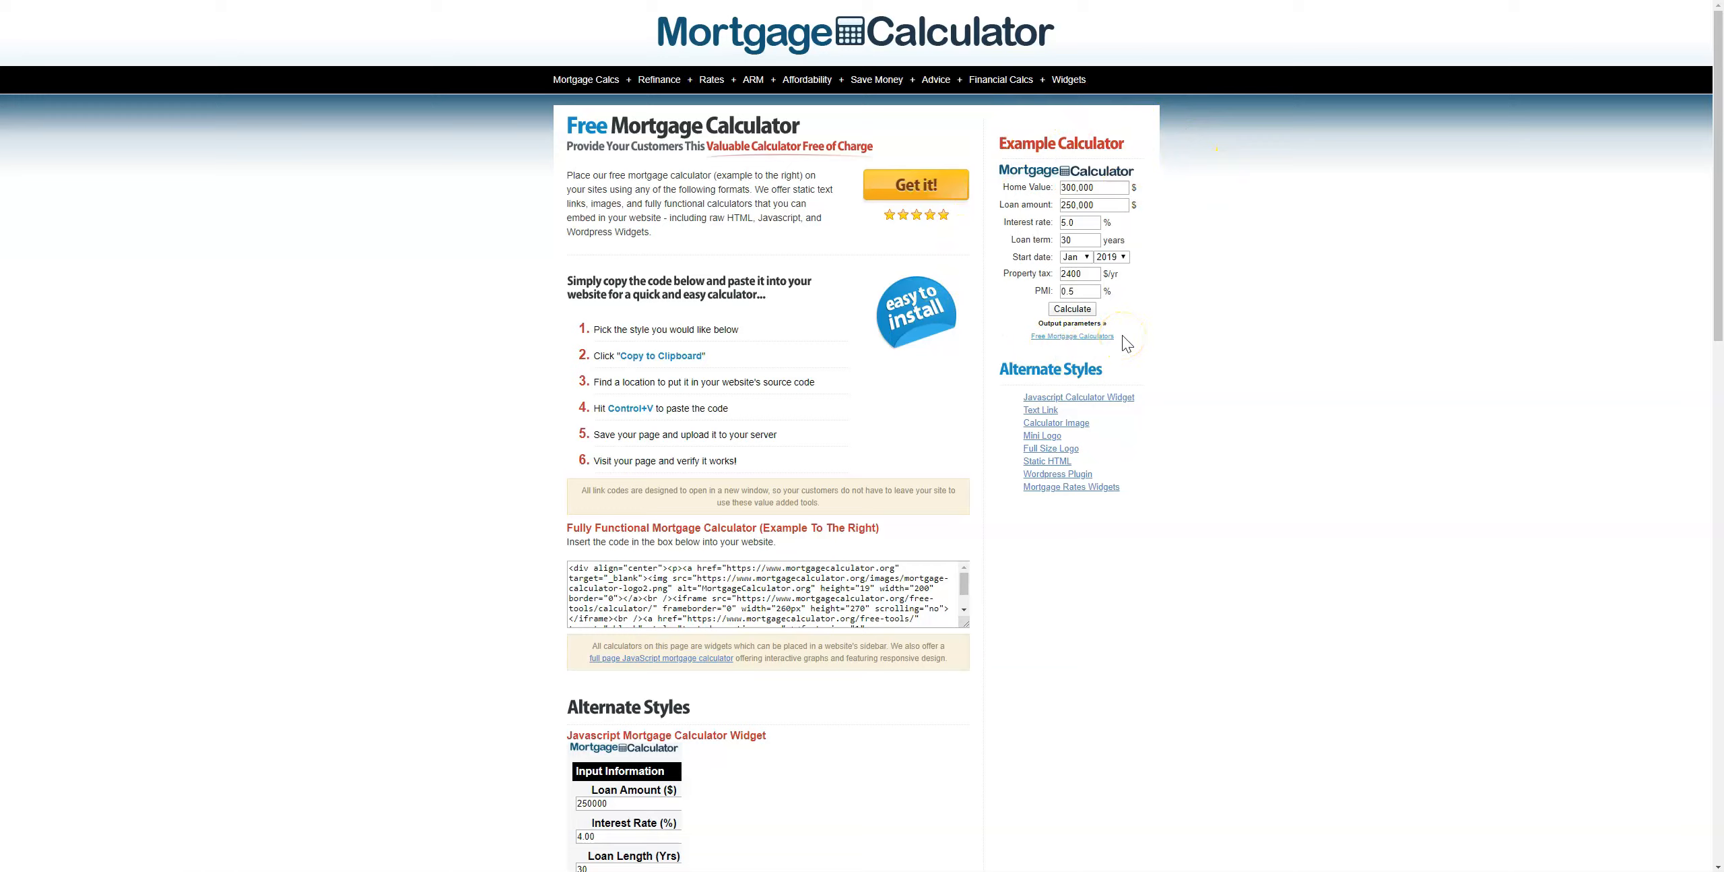
click(1084, 133)
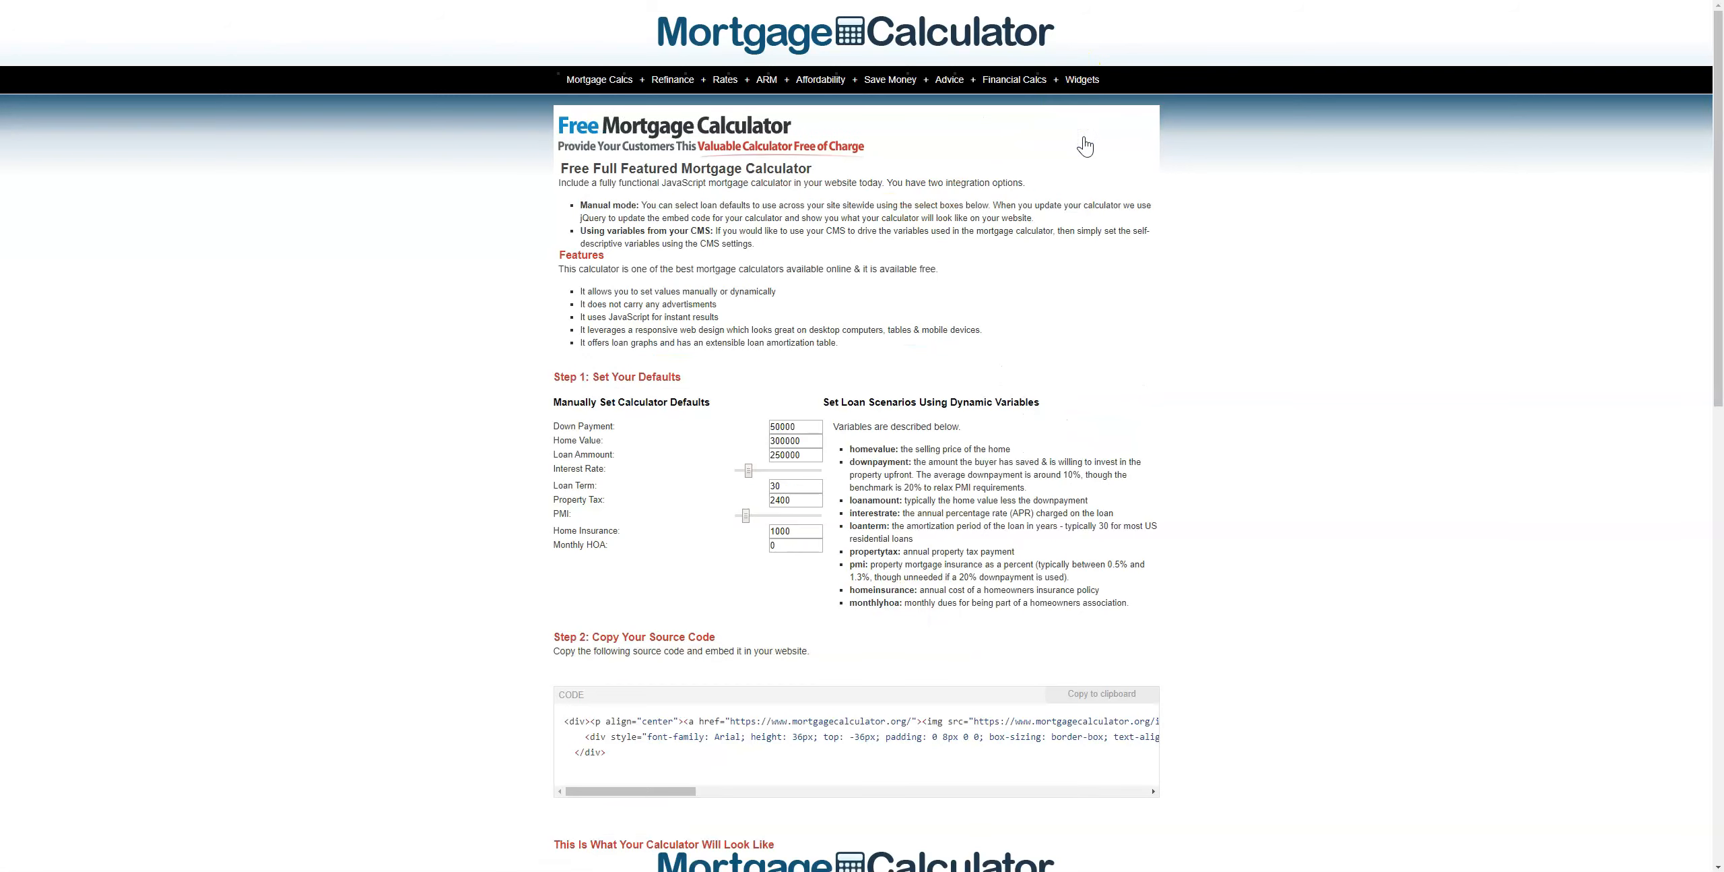
Review the full-page calculator's preview and copy its embed source code with the default loan values
scroll(1110, 314, down, 1)
scroll(1108, 308, down, 10)
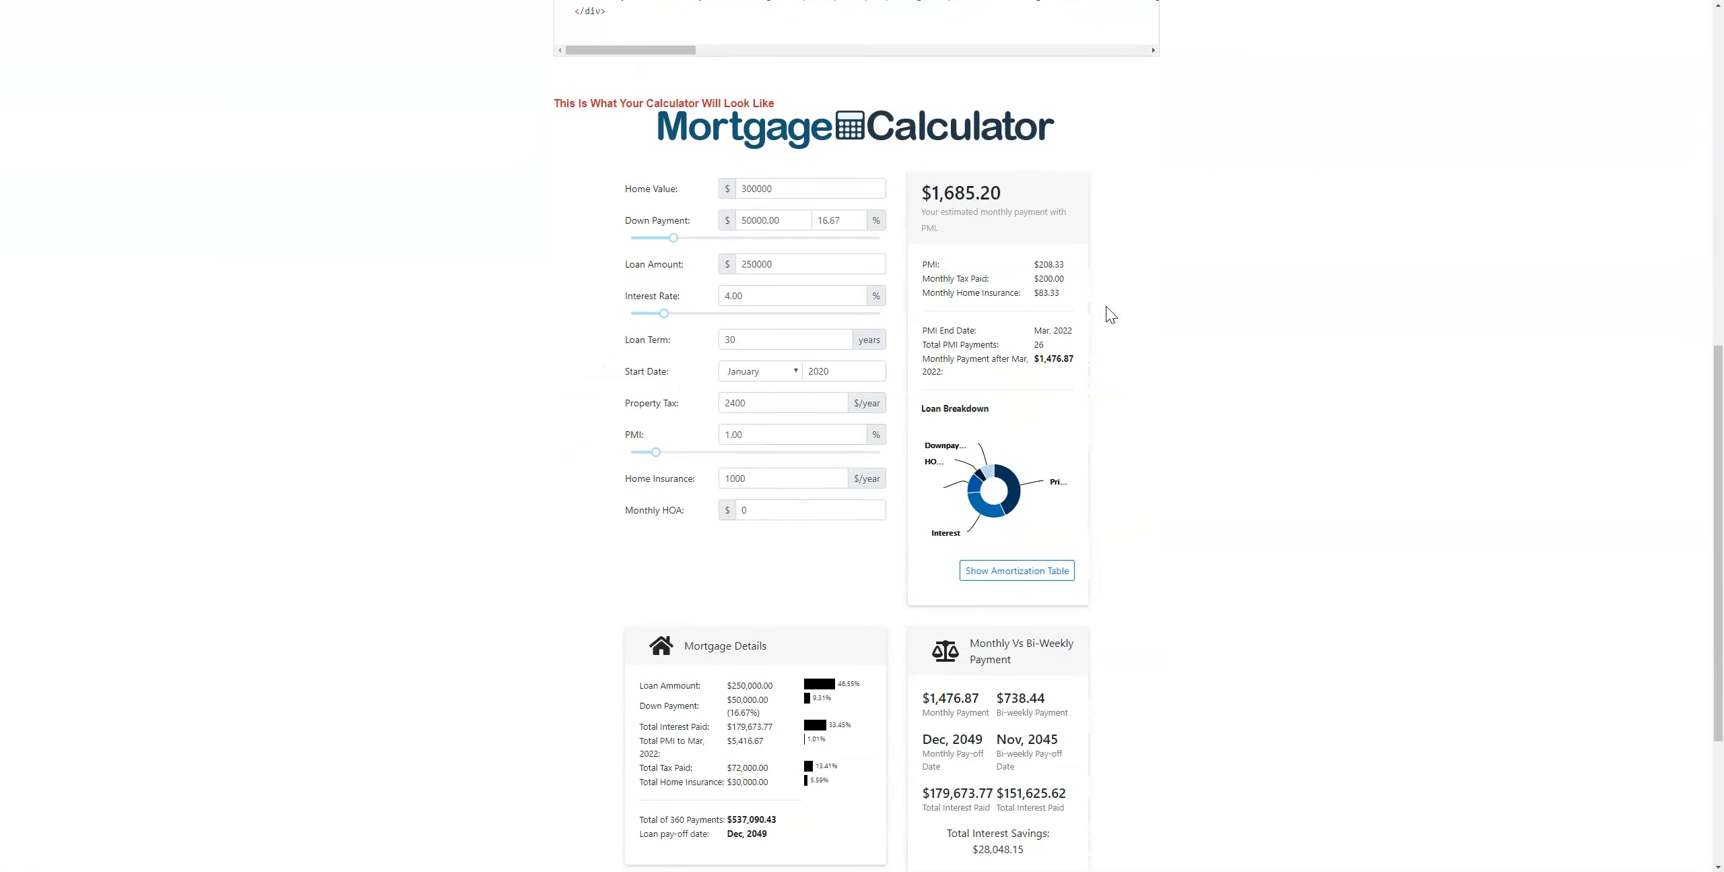
scroll(1106, 305, down, 1)
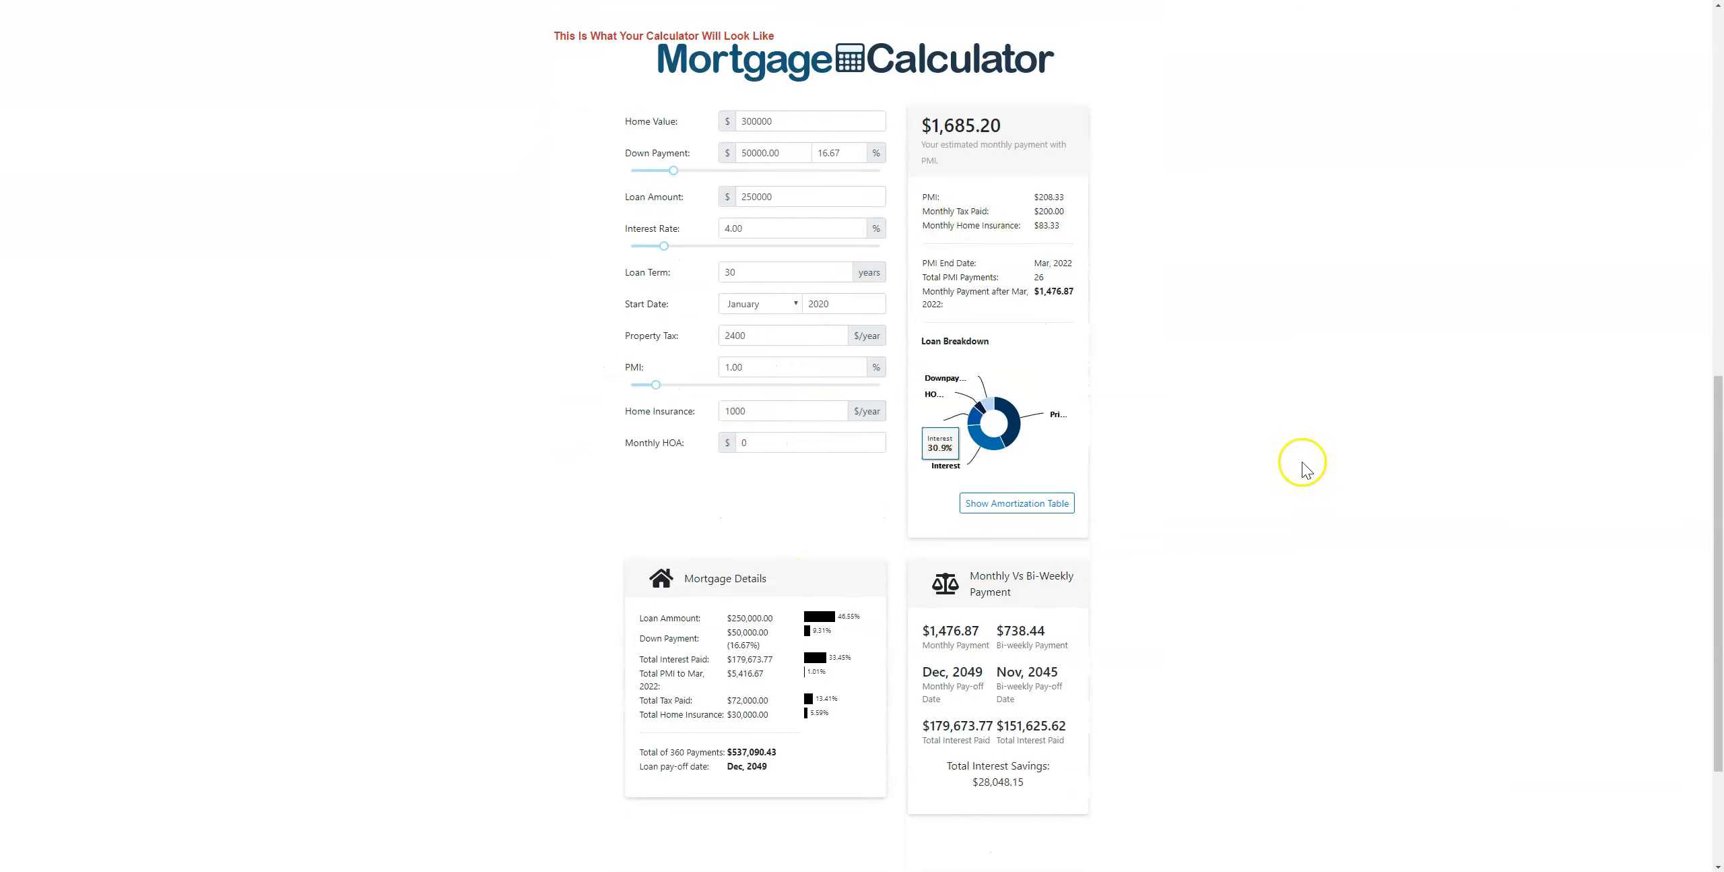
scroll(1301, 461, up, 7)
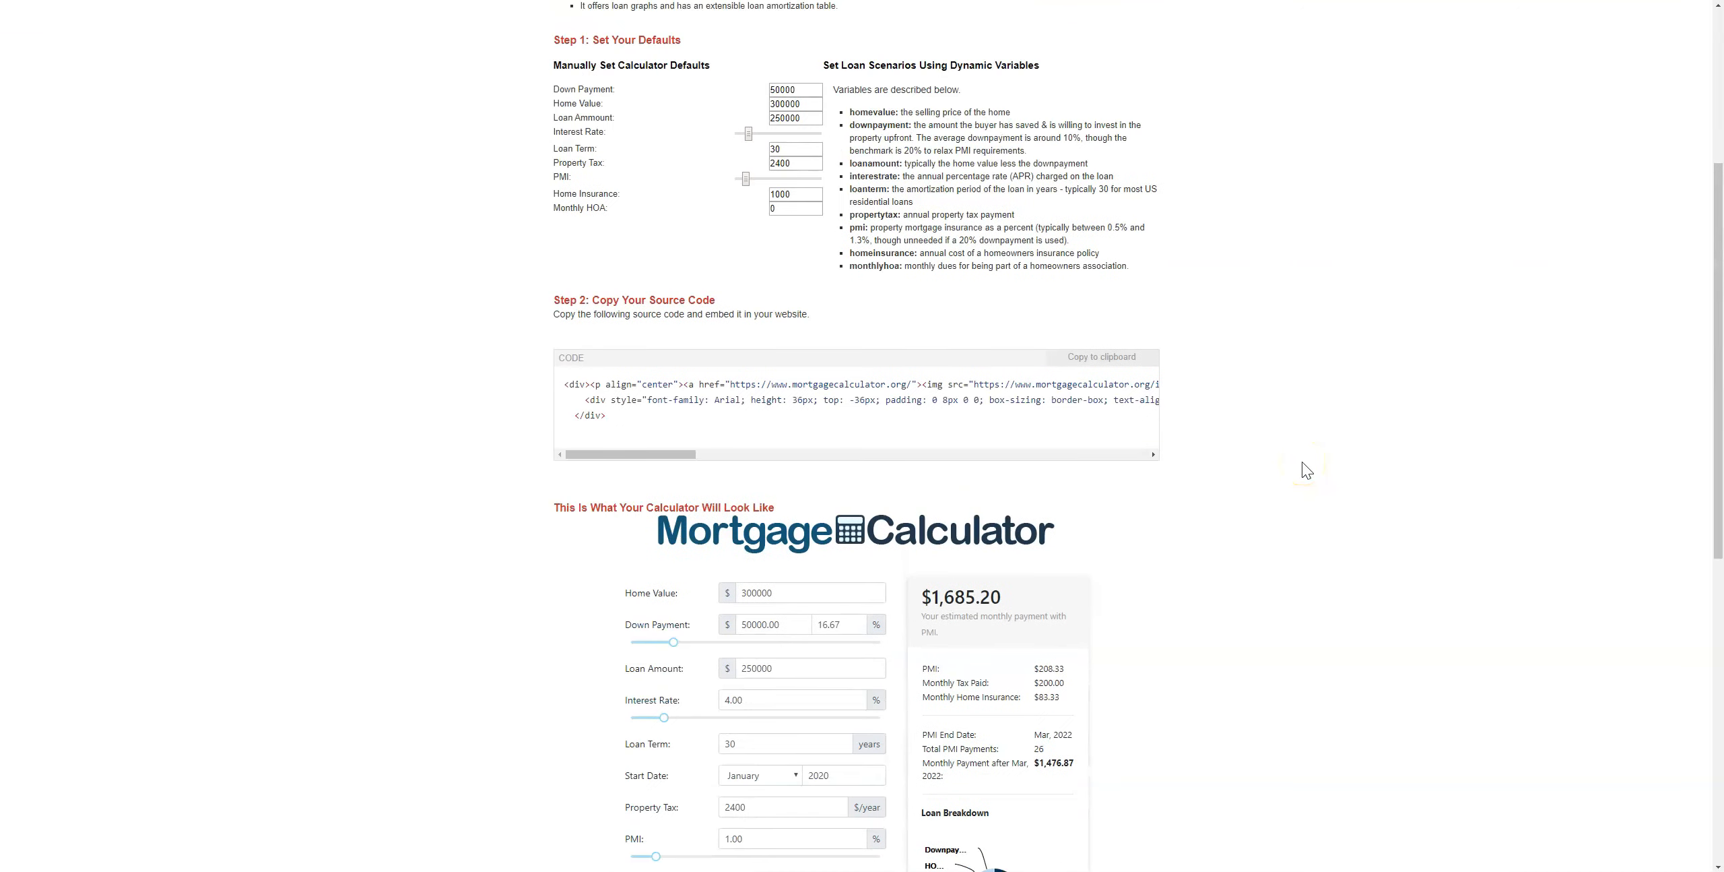
scroll(1296, 455, up, 1)
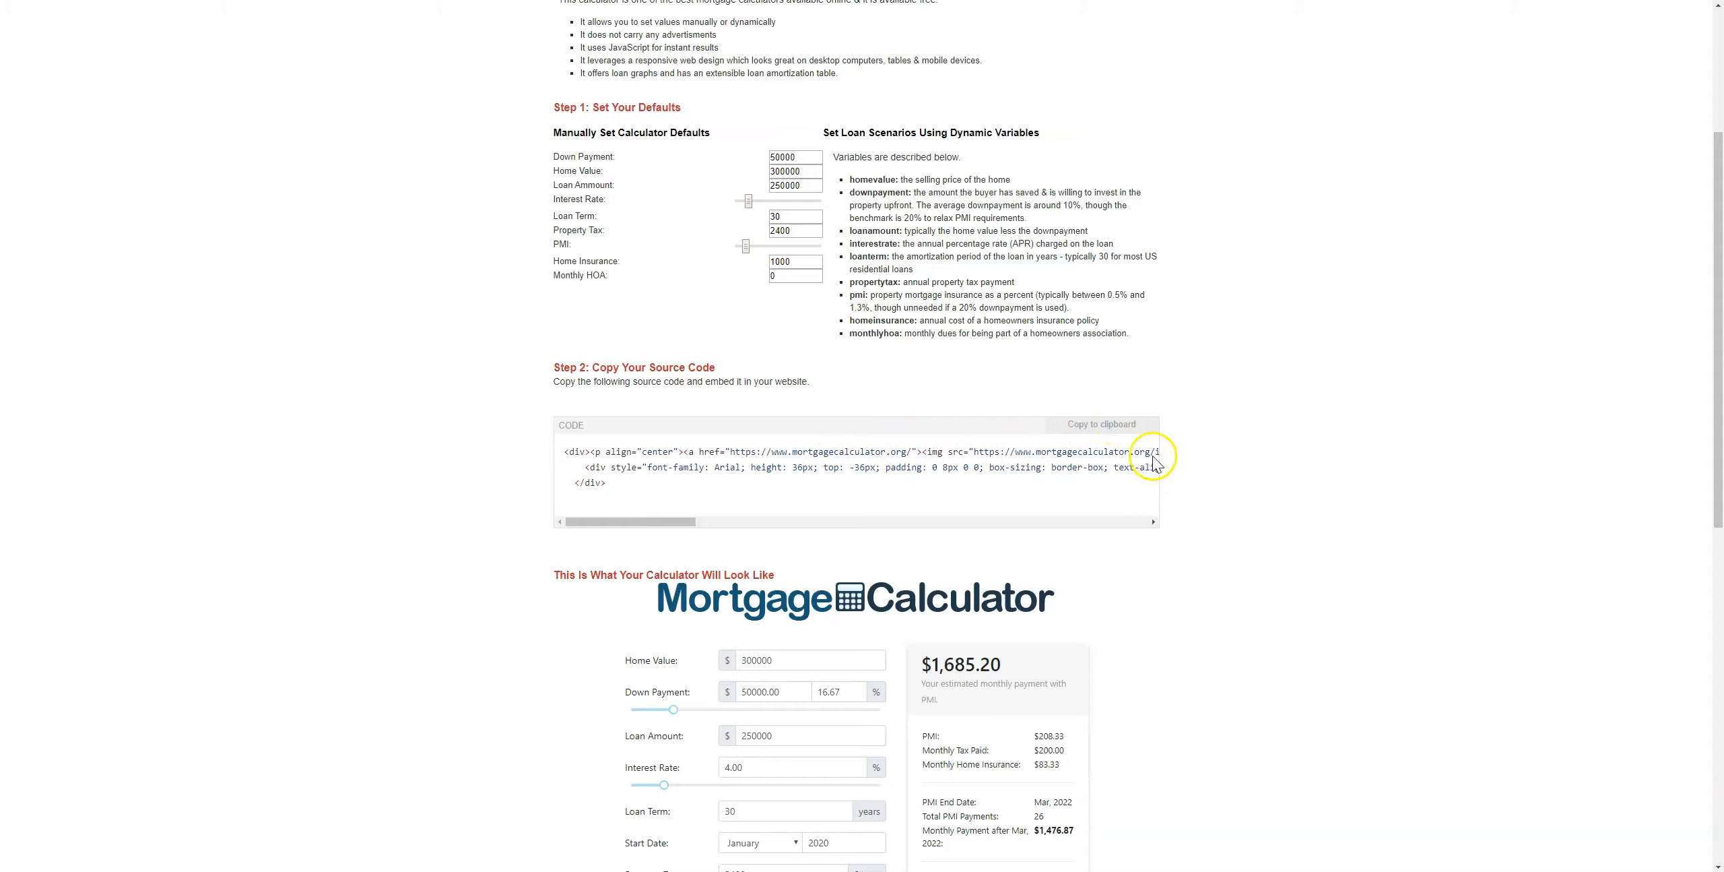
click(1144, 429)
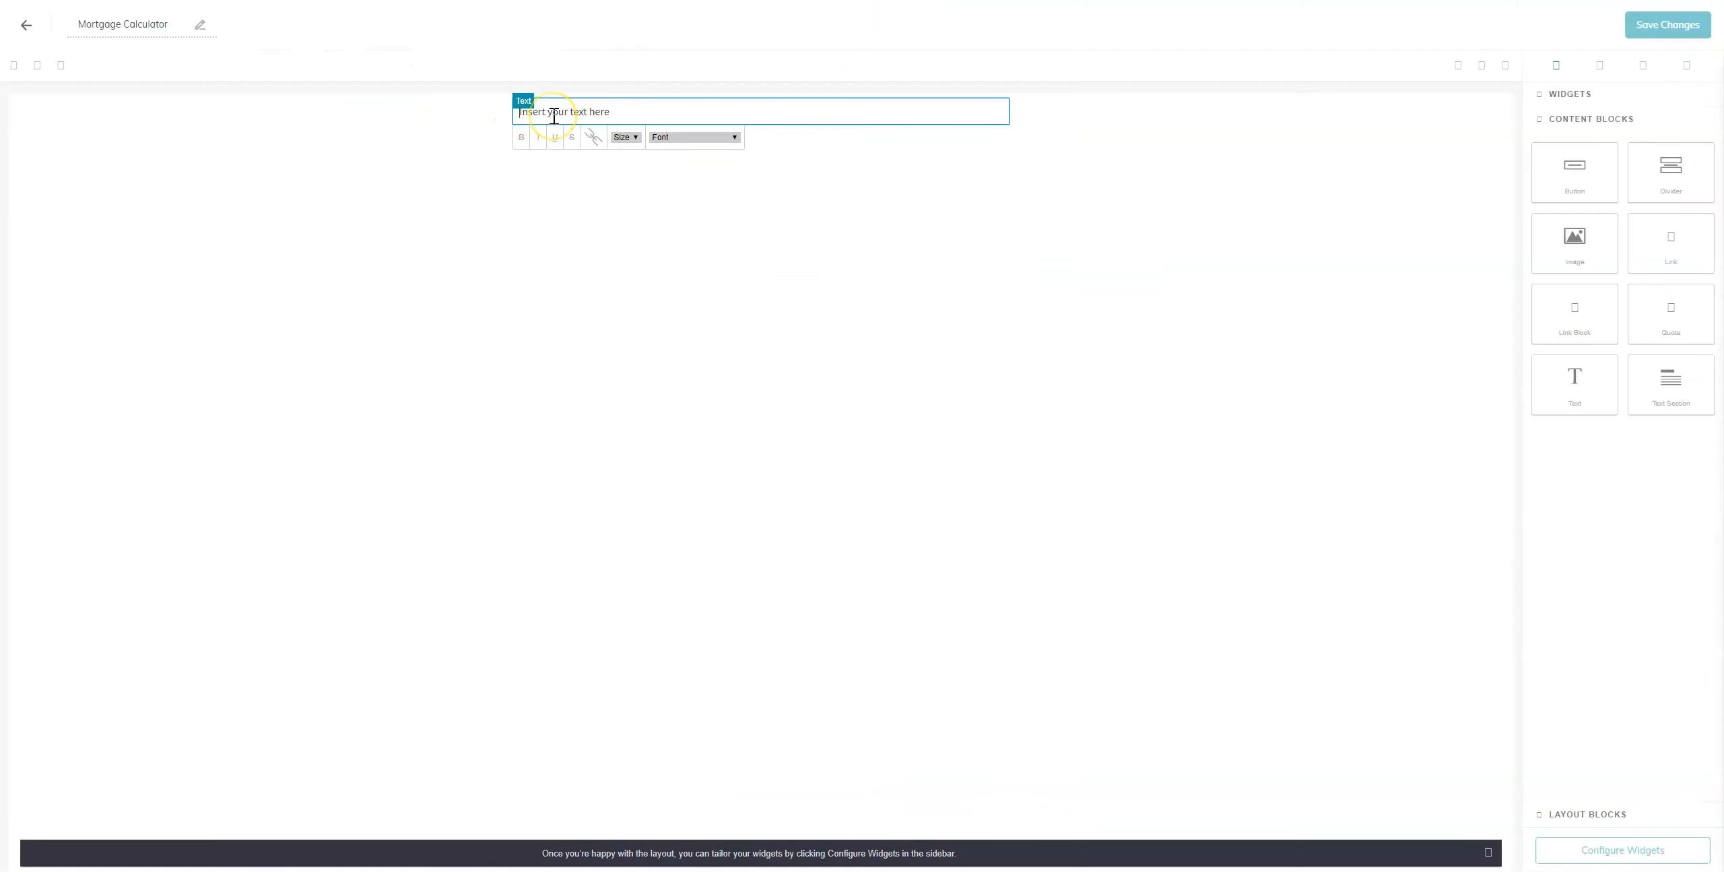
Replace the placeholder text in the page's text block with the copied mortgage calculator embed code
double_click(553, 113)
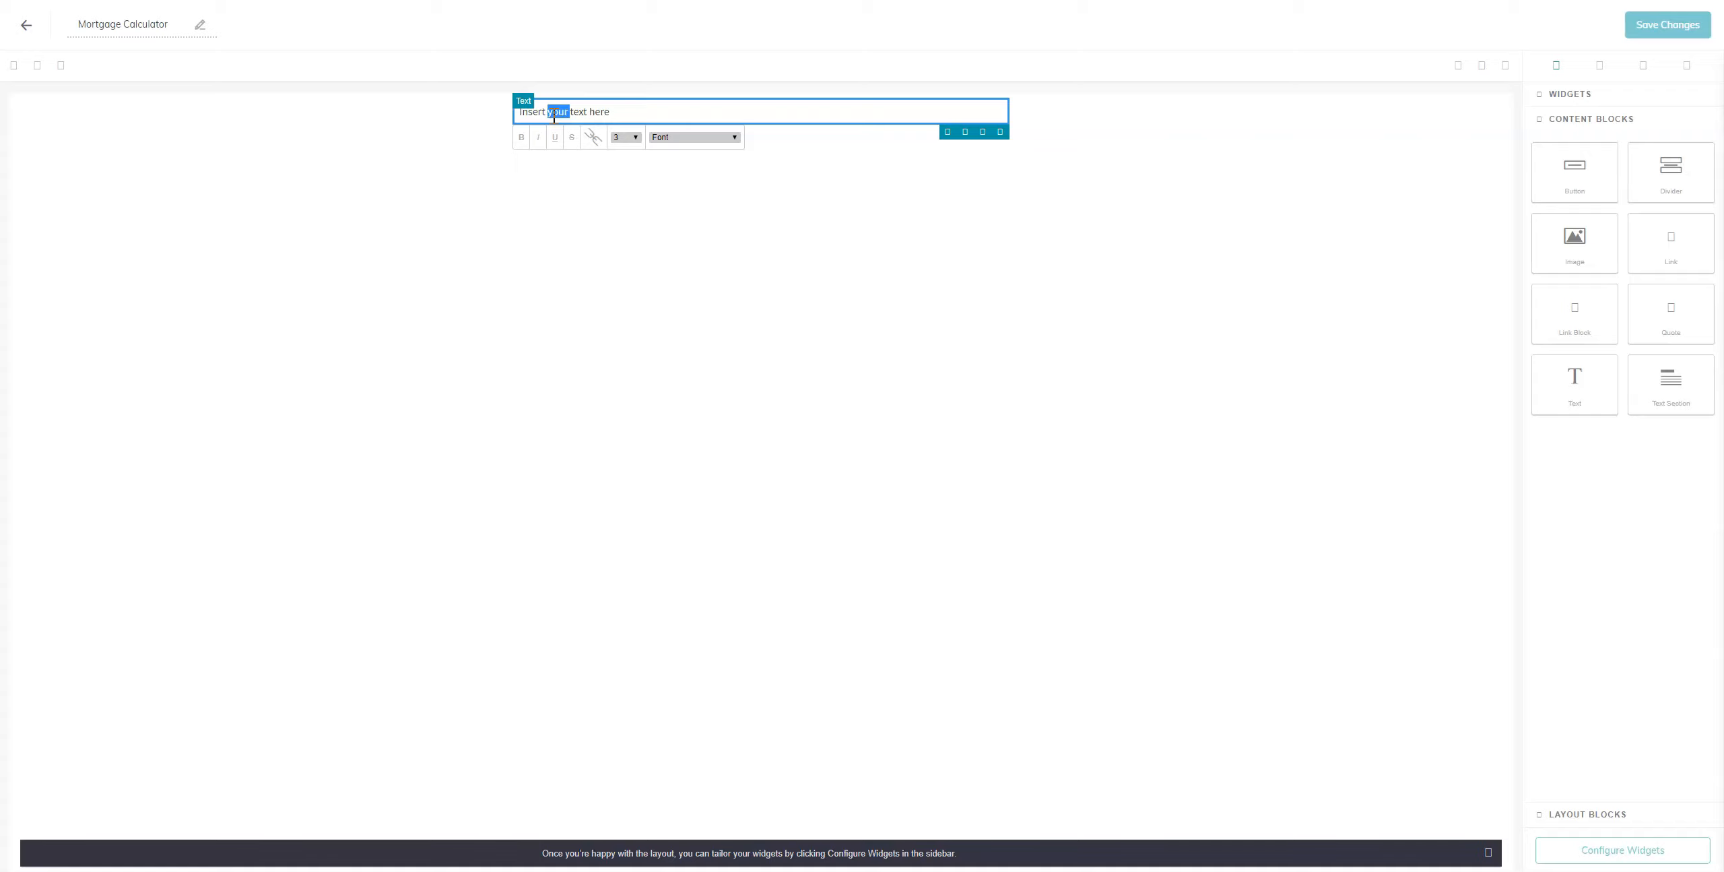
triple_click(554, 112)
key(BackSpace)
key(ctrl+v)
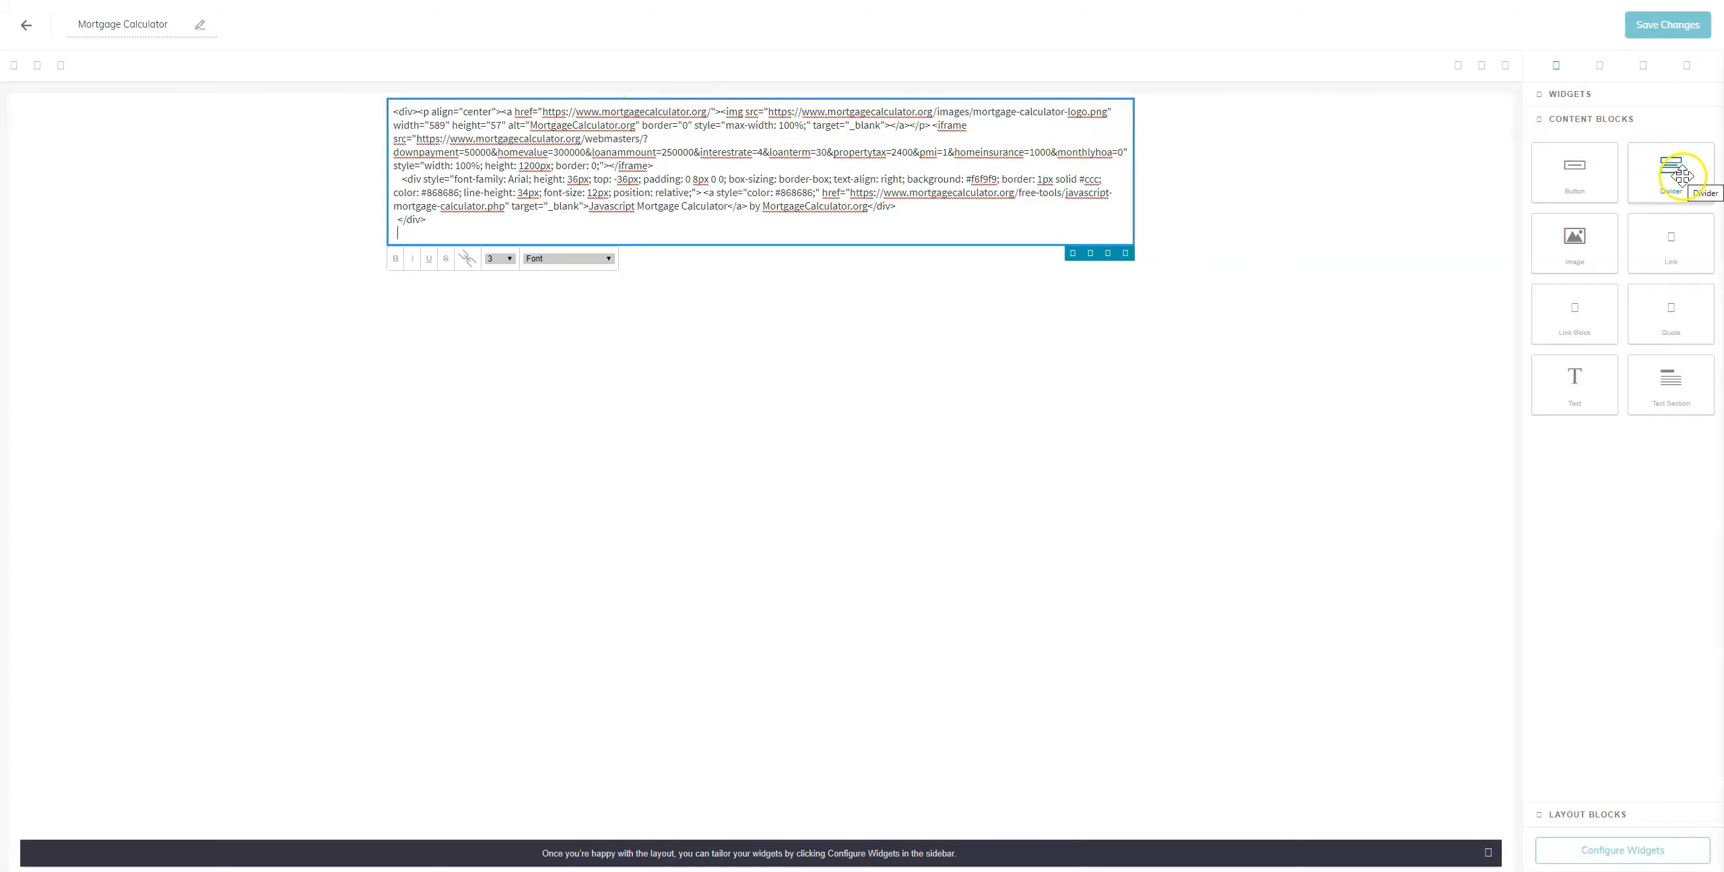
Place a divider below the embedded mortgage calculator and dismiss the layout hint
drag(1682, 176, 1145, 832)
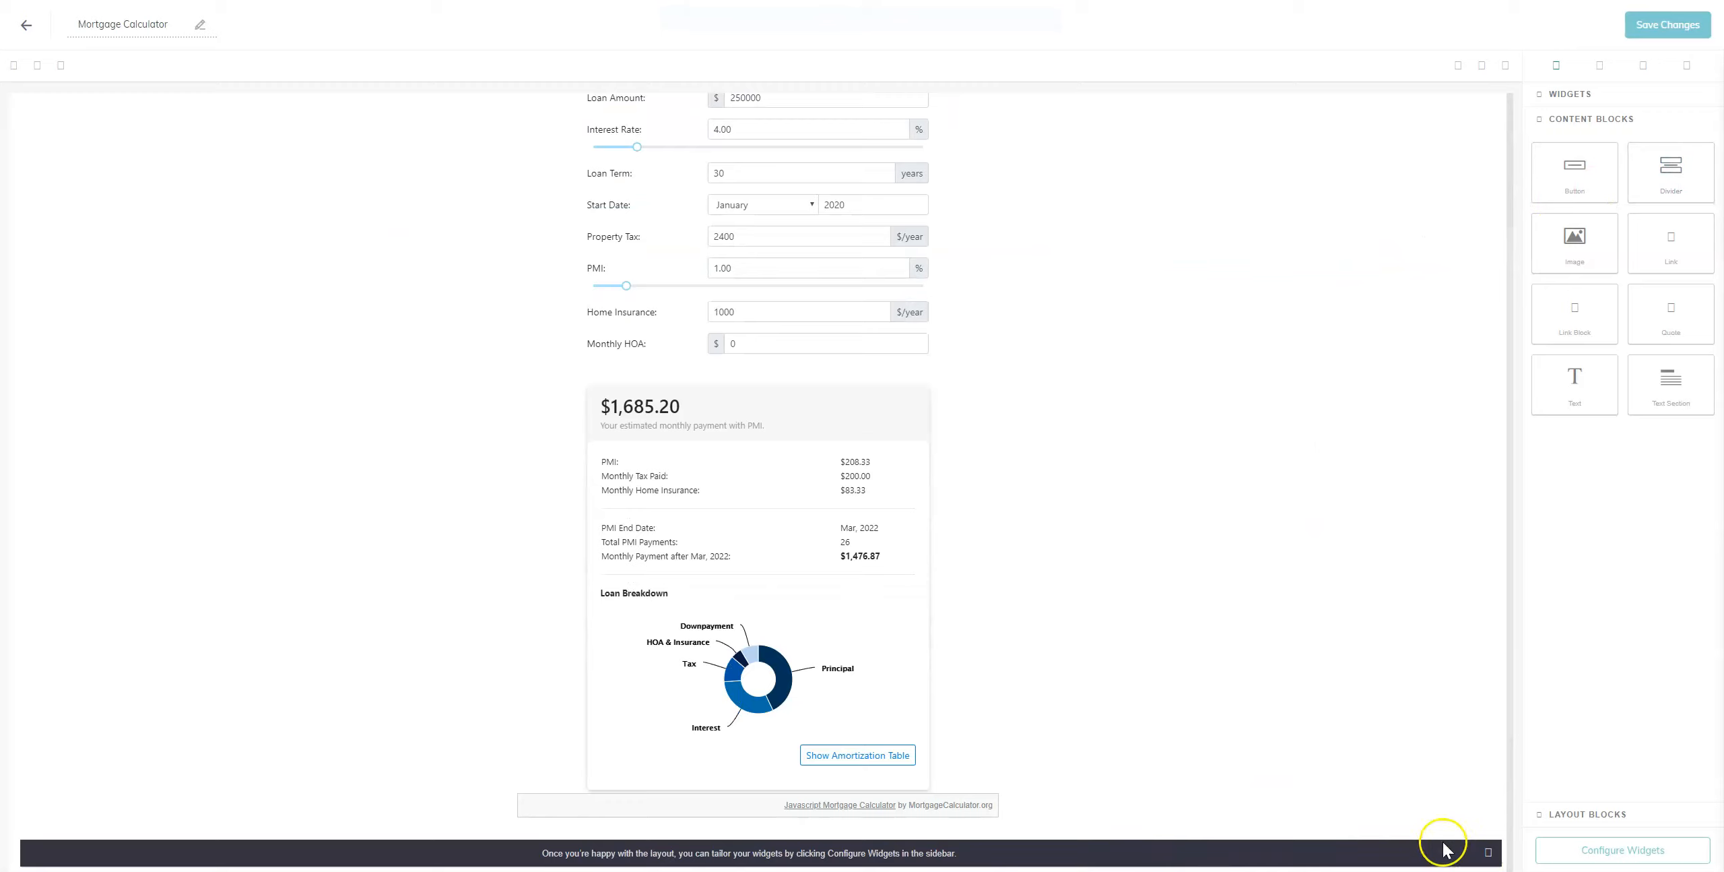
click(1488, 852)
scroll(1489, 505, up, 2)
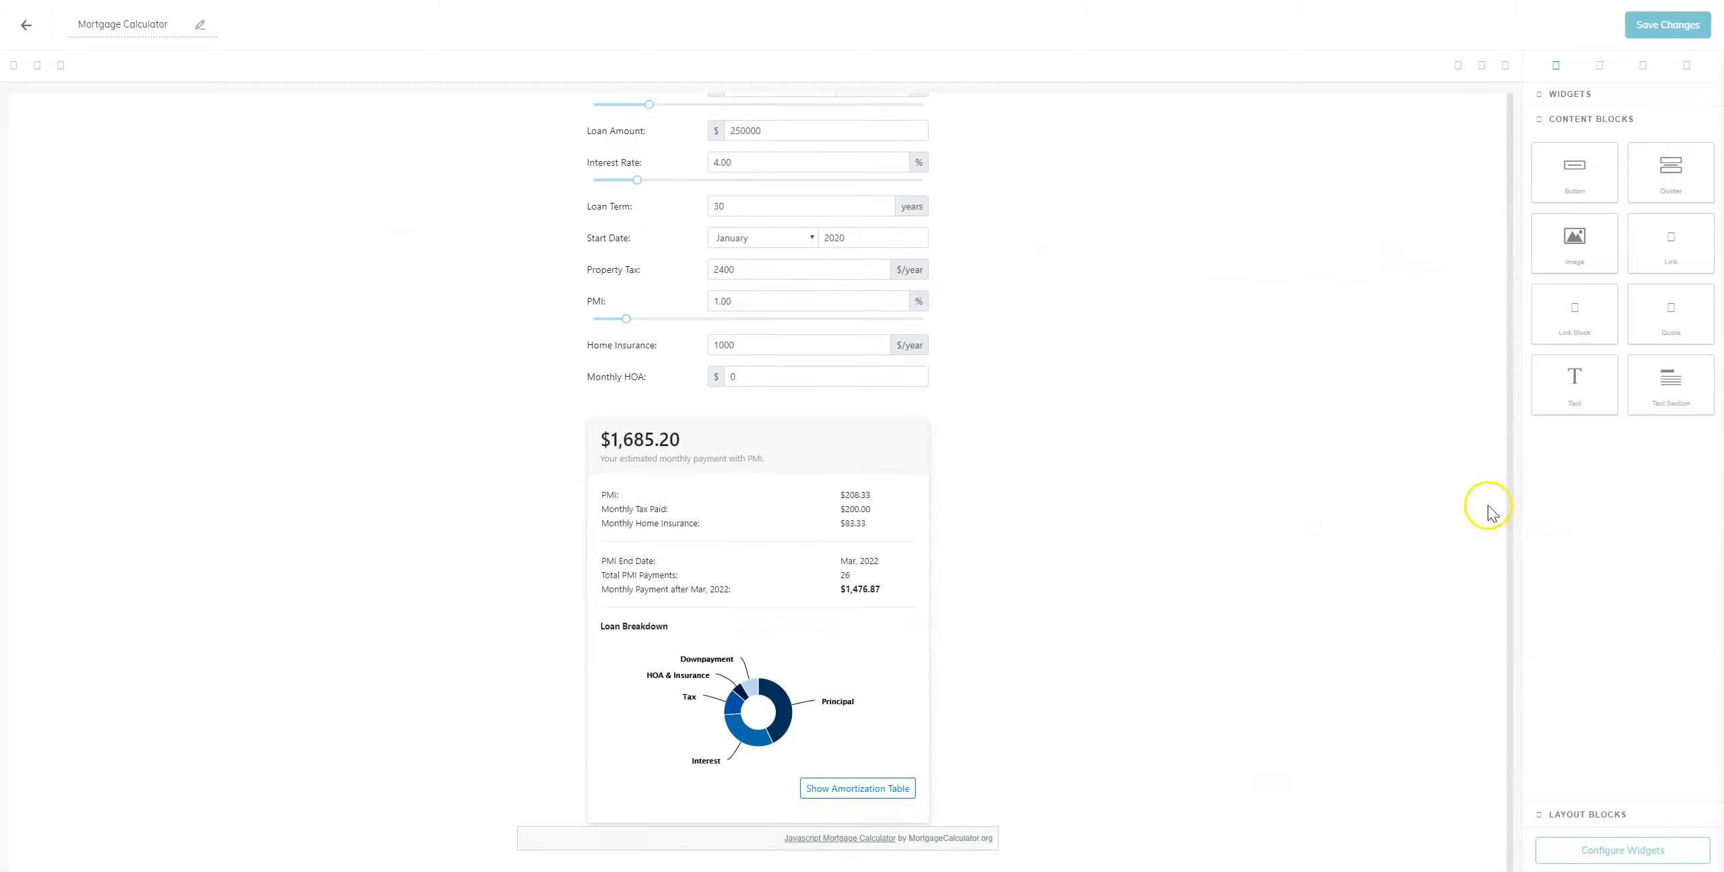
Add a Contact Form widget at the end of the page, below the mortgage calculator
click(1603, 98)
scroll(1335, 401, down, 2)
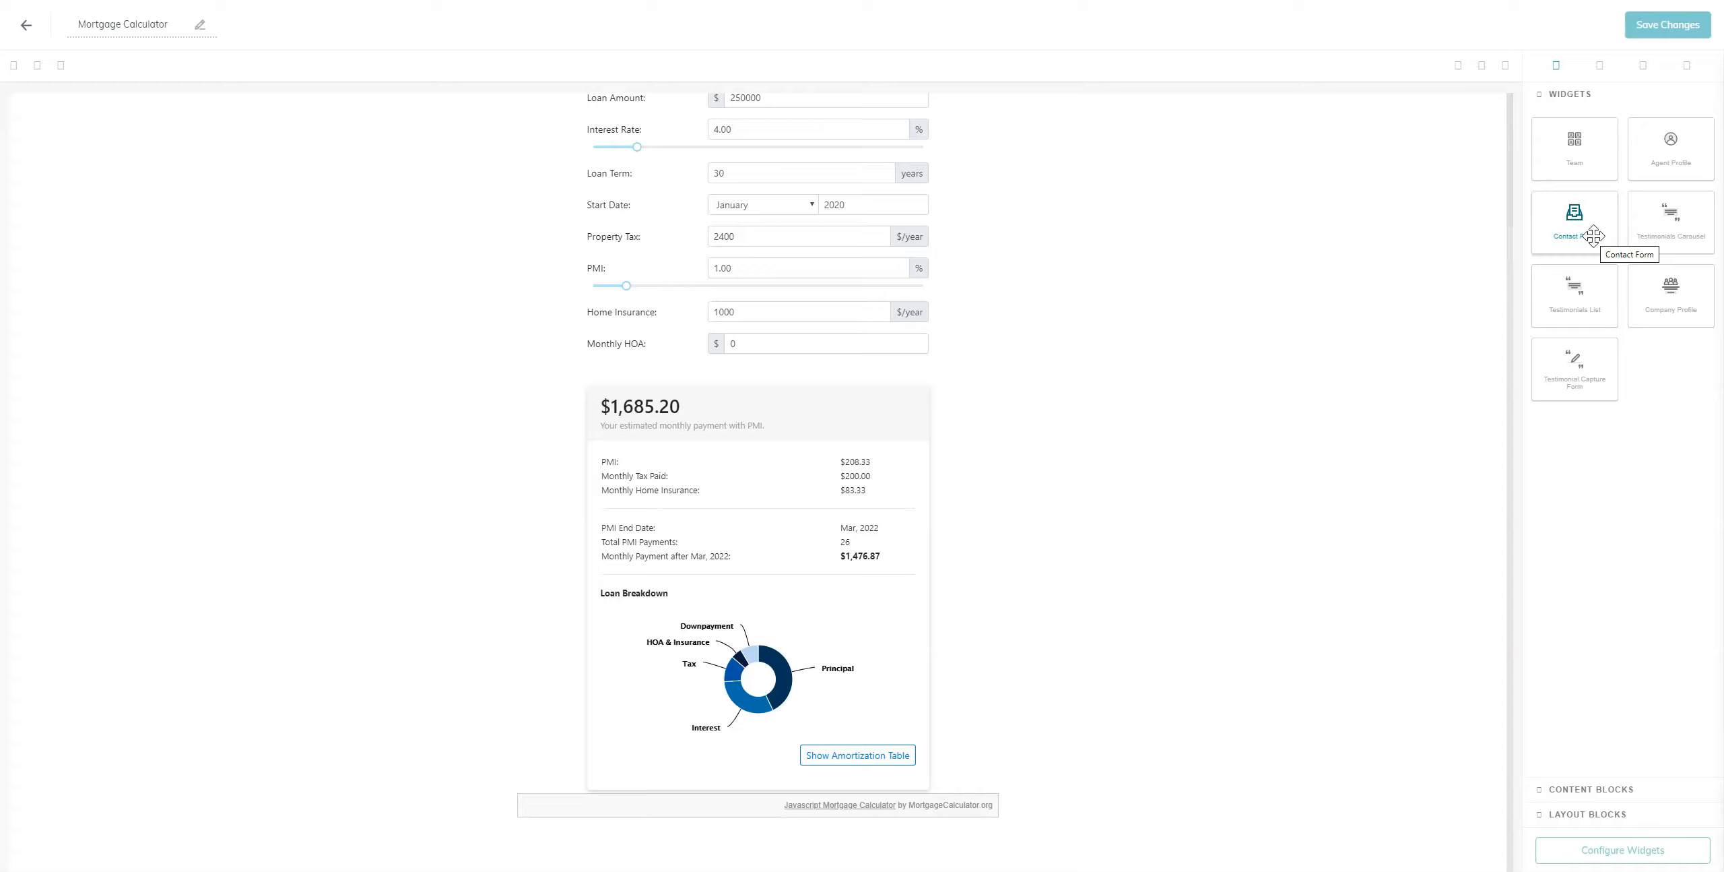
drag(1593, 235, 1079, 867)
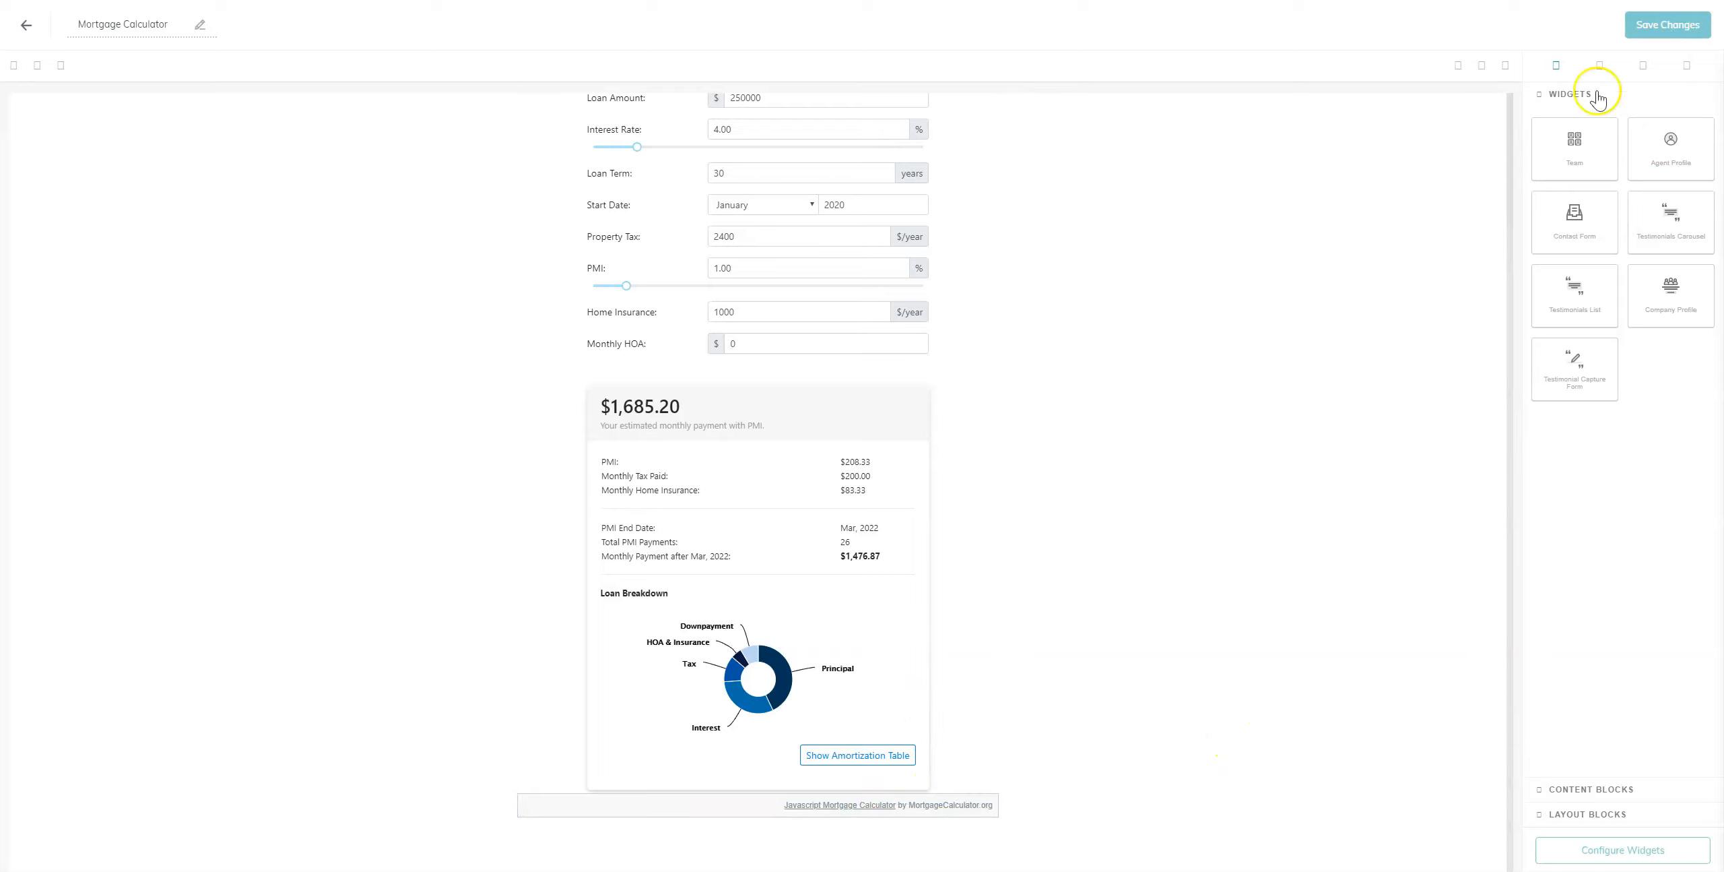
drag(1570, 246, 829, 860)
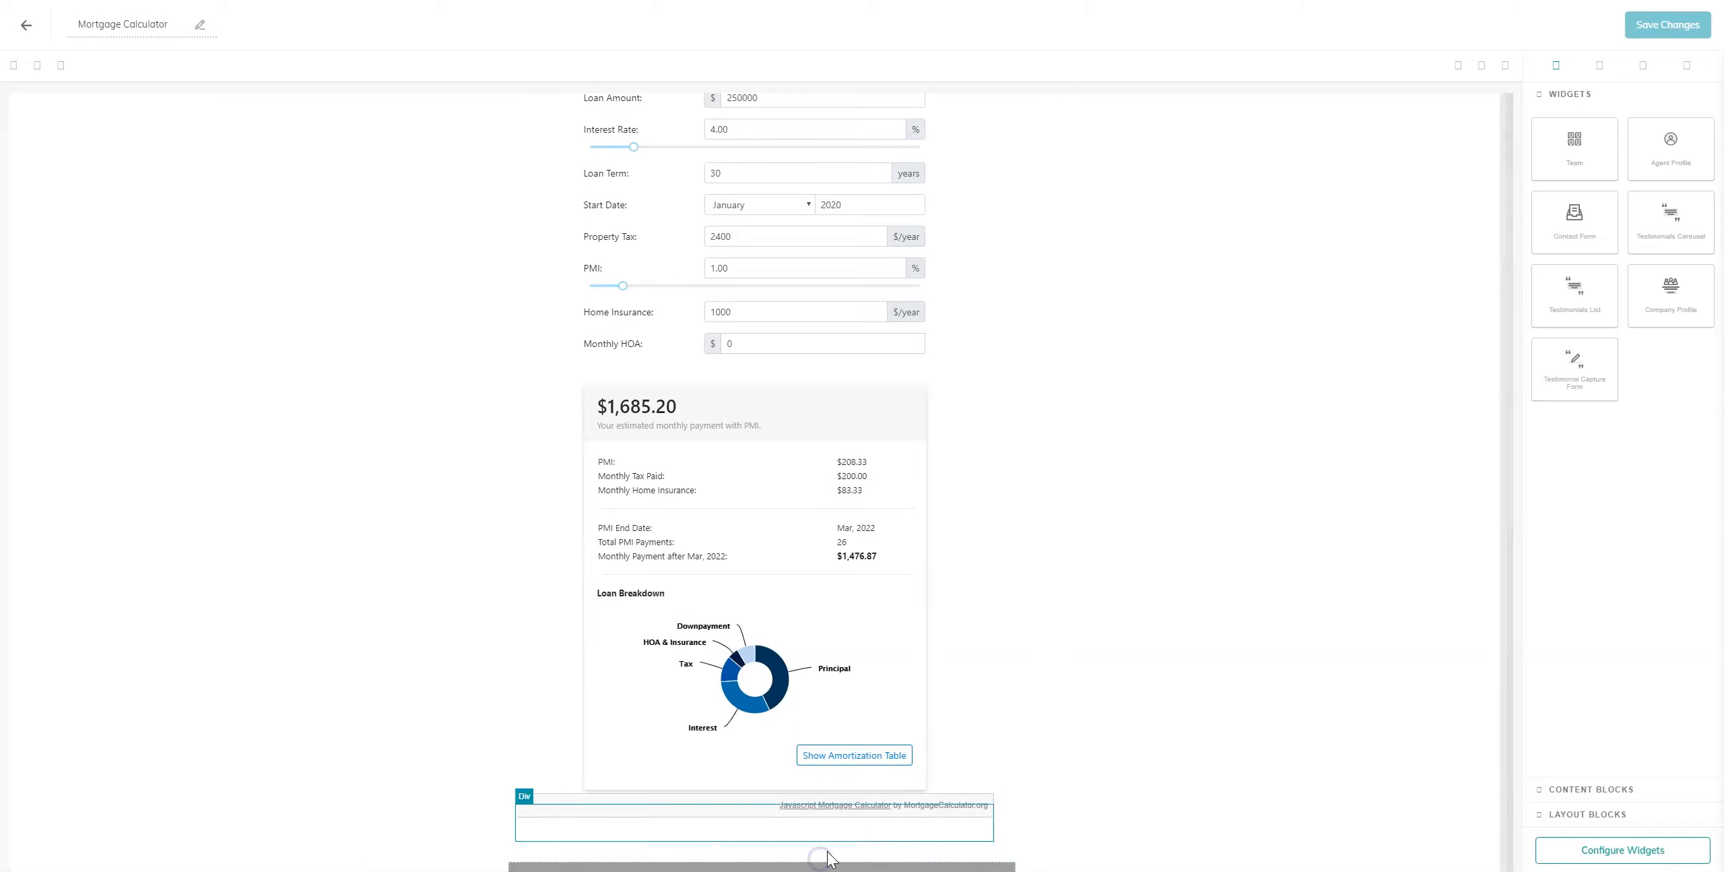
scroll(858, 699, down, 6)
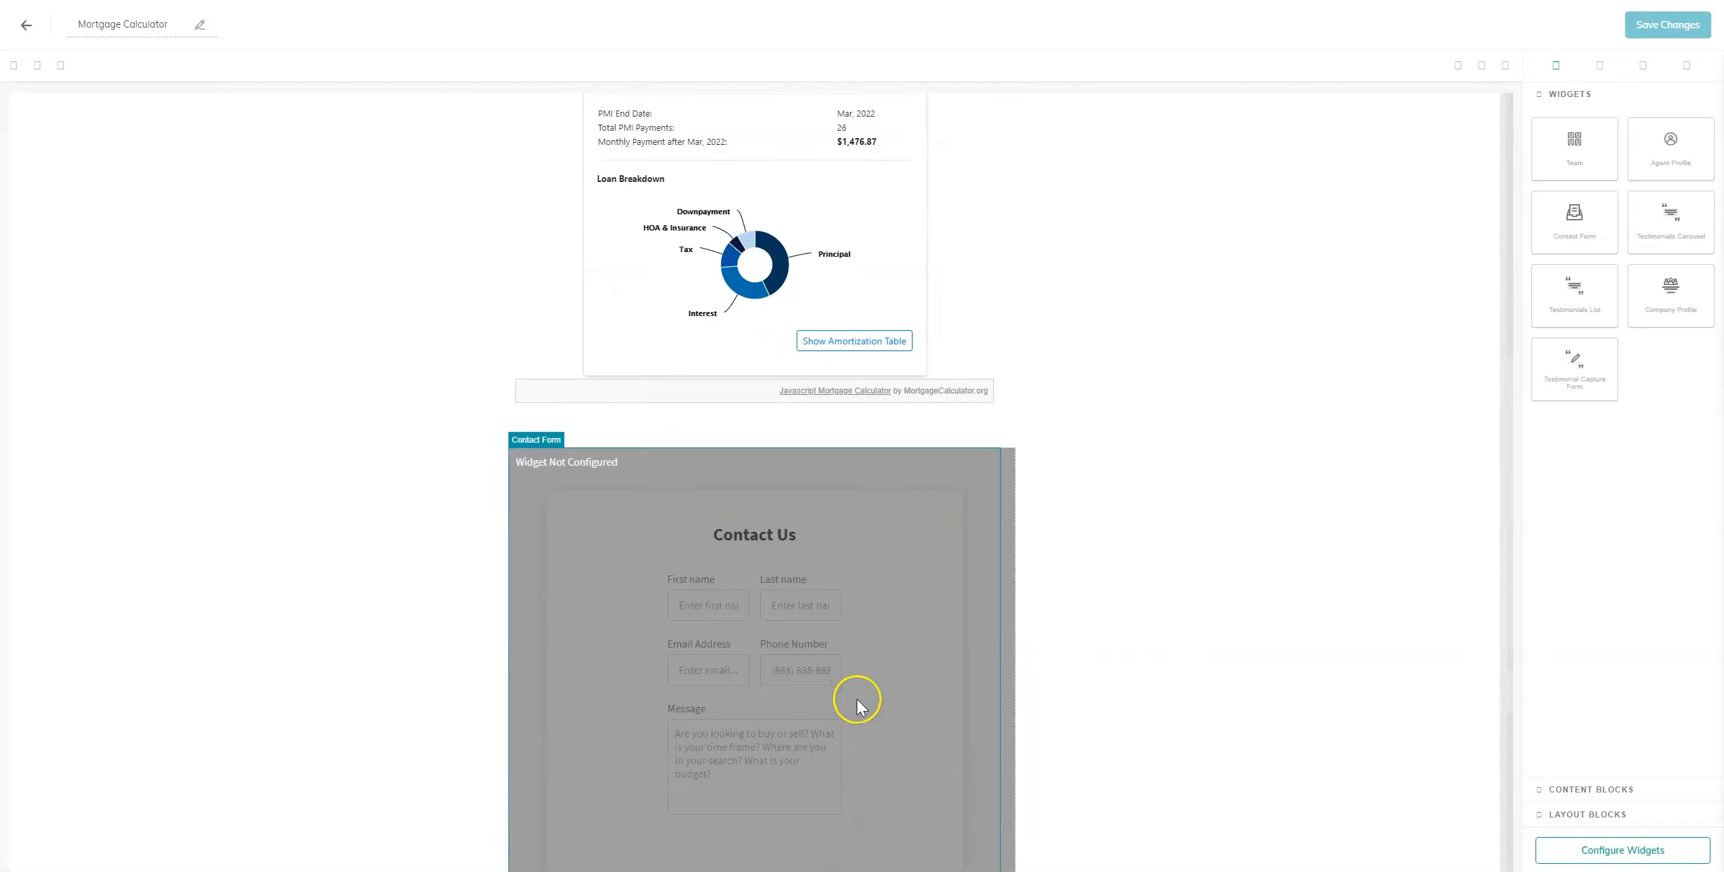
scroll(858, 700, down, 5)
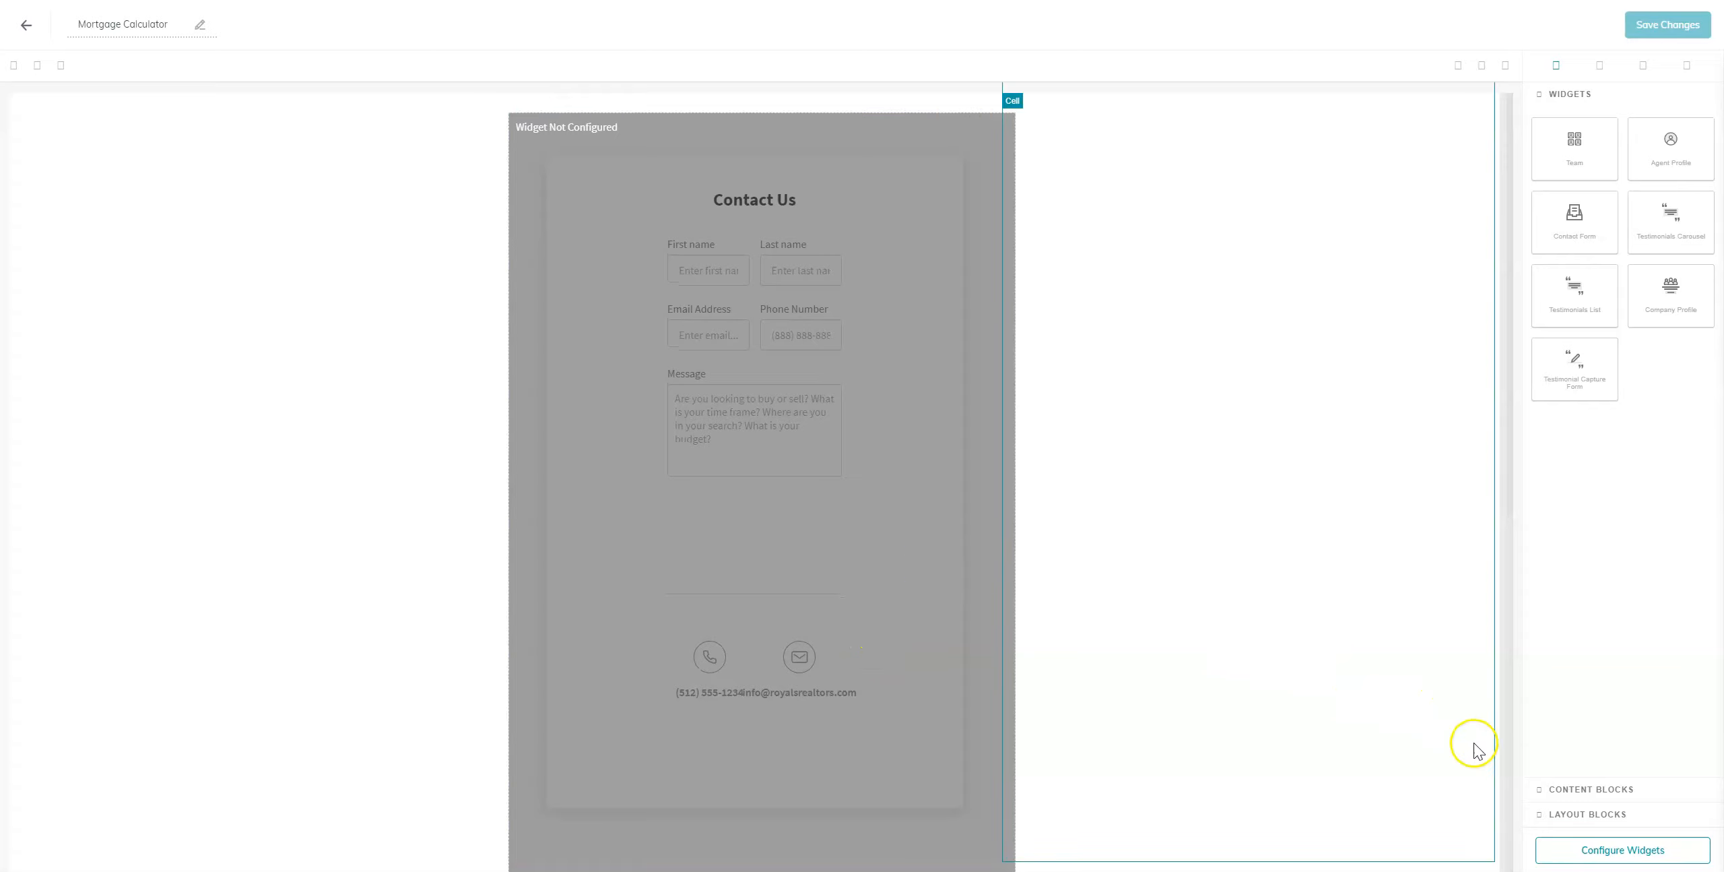
Apply the Contact widget's configuration, keeping its default texts, and save and publish the page as an agent site
click(1574, 852)
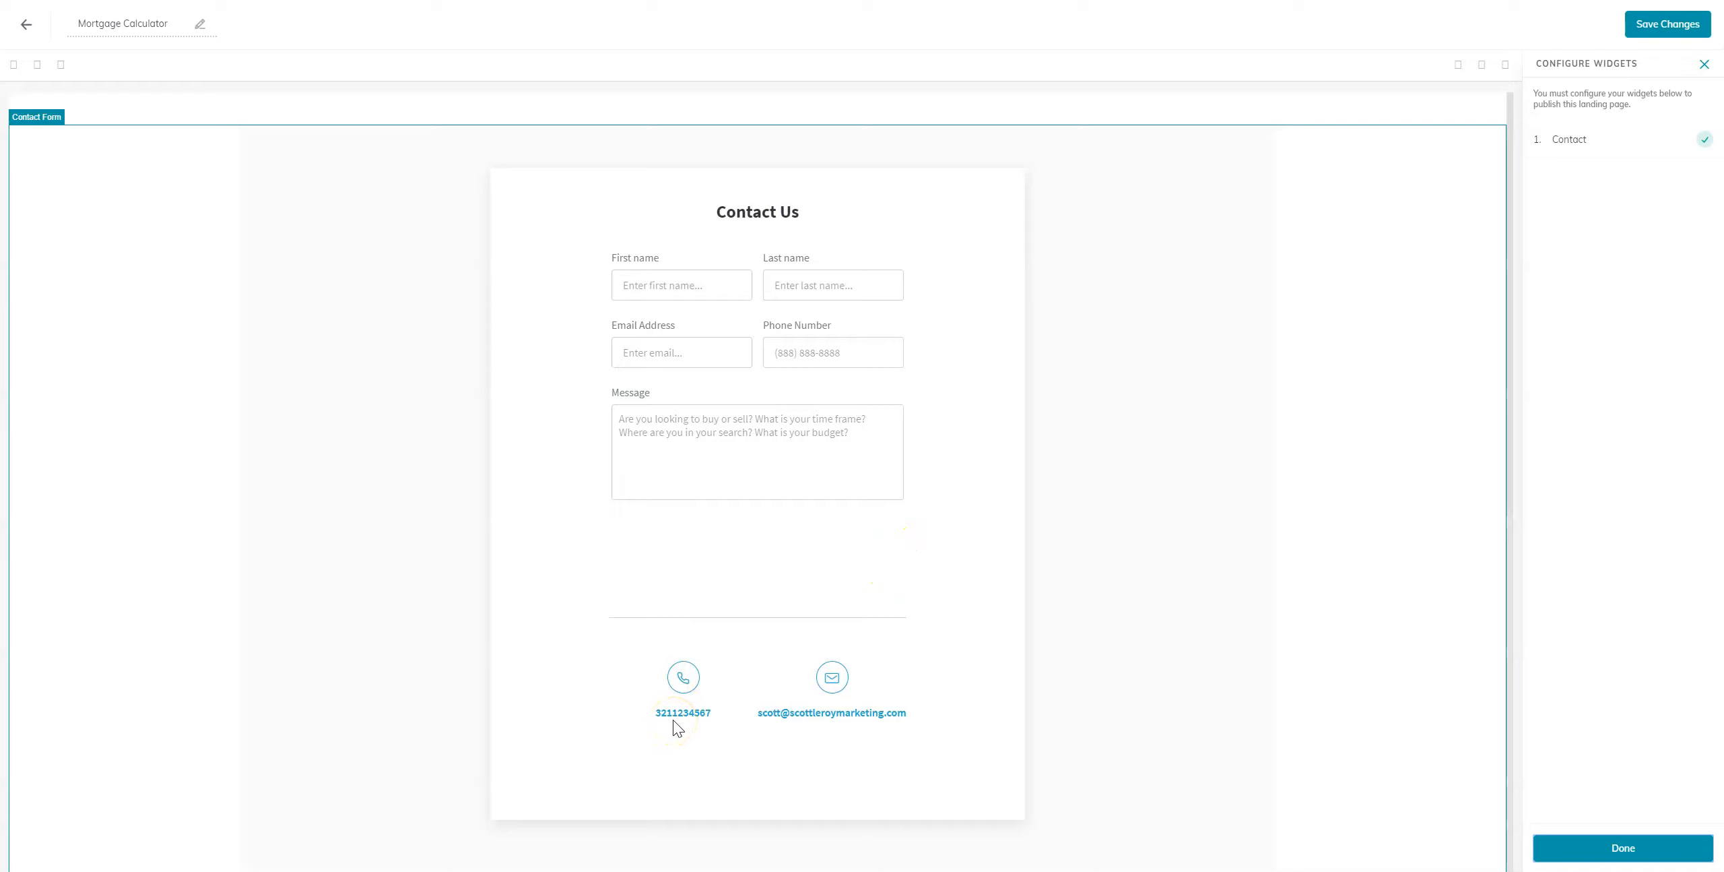
click(1590, 155)
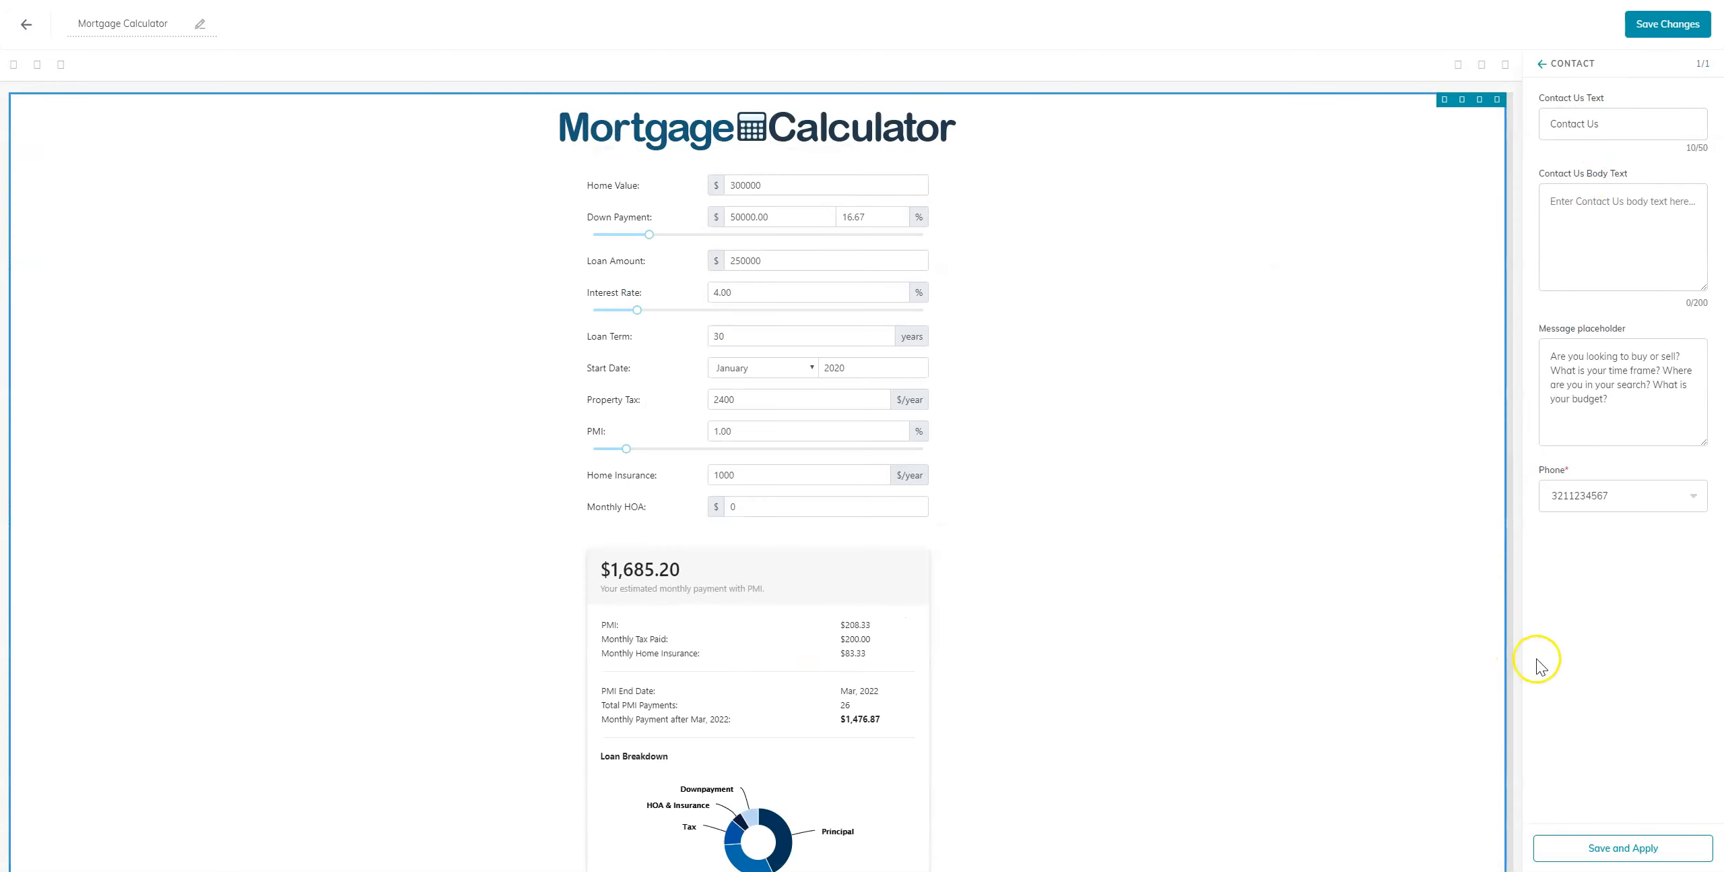
click(1598, 853)
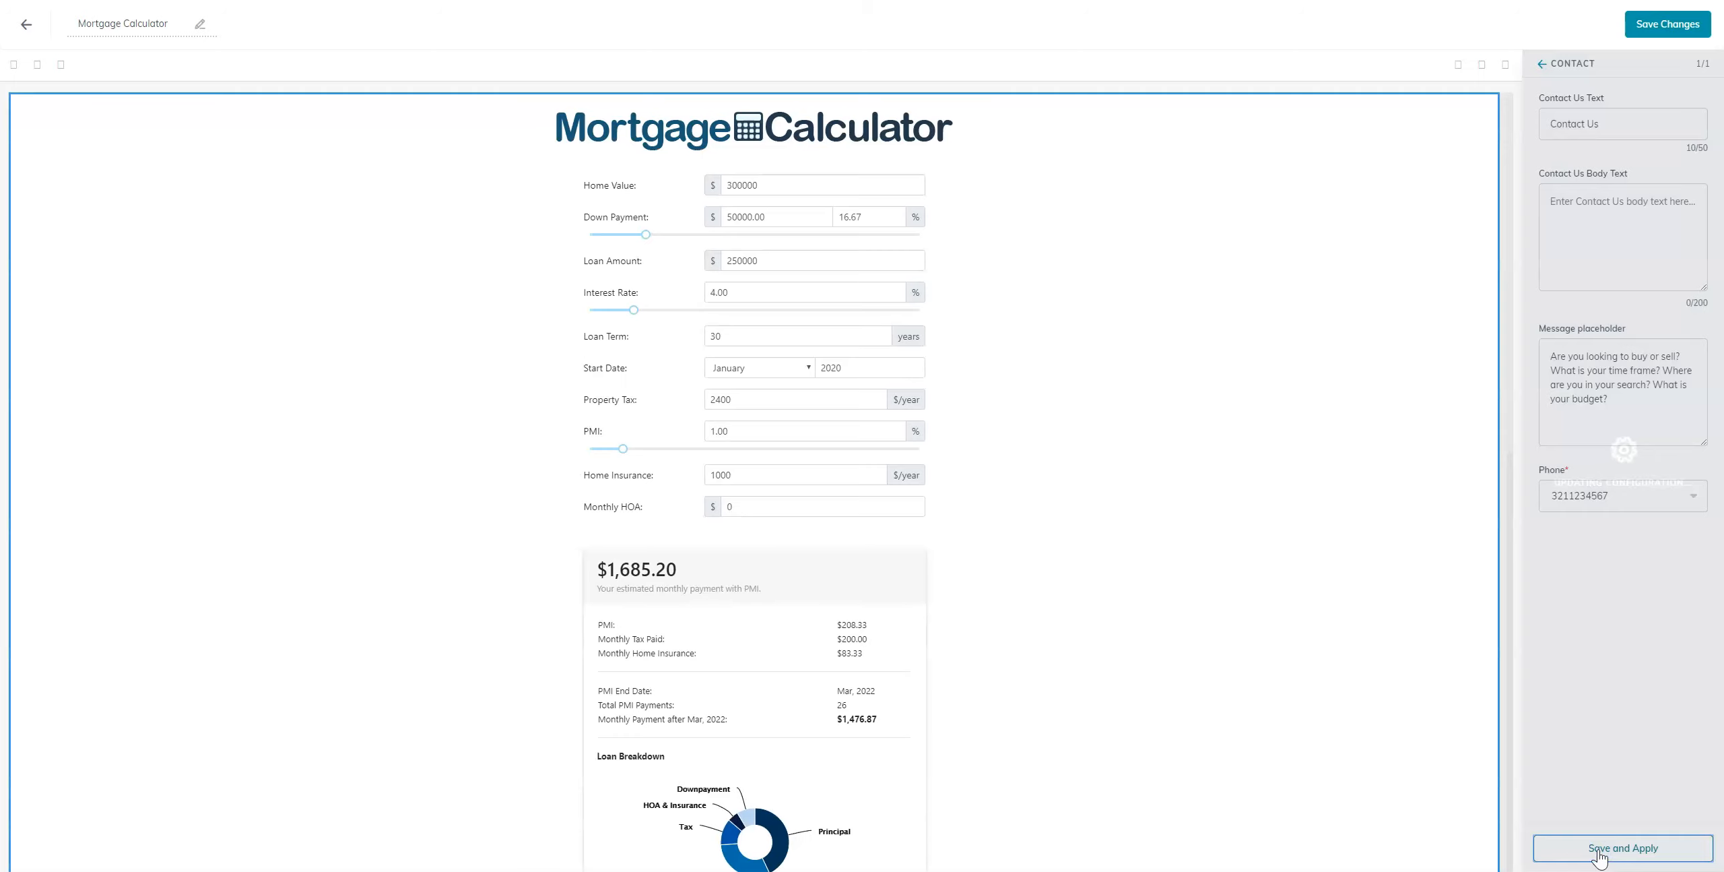
click(1638, 34)
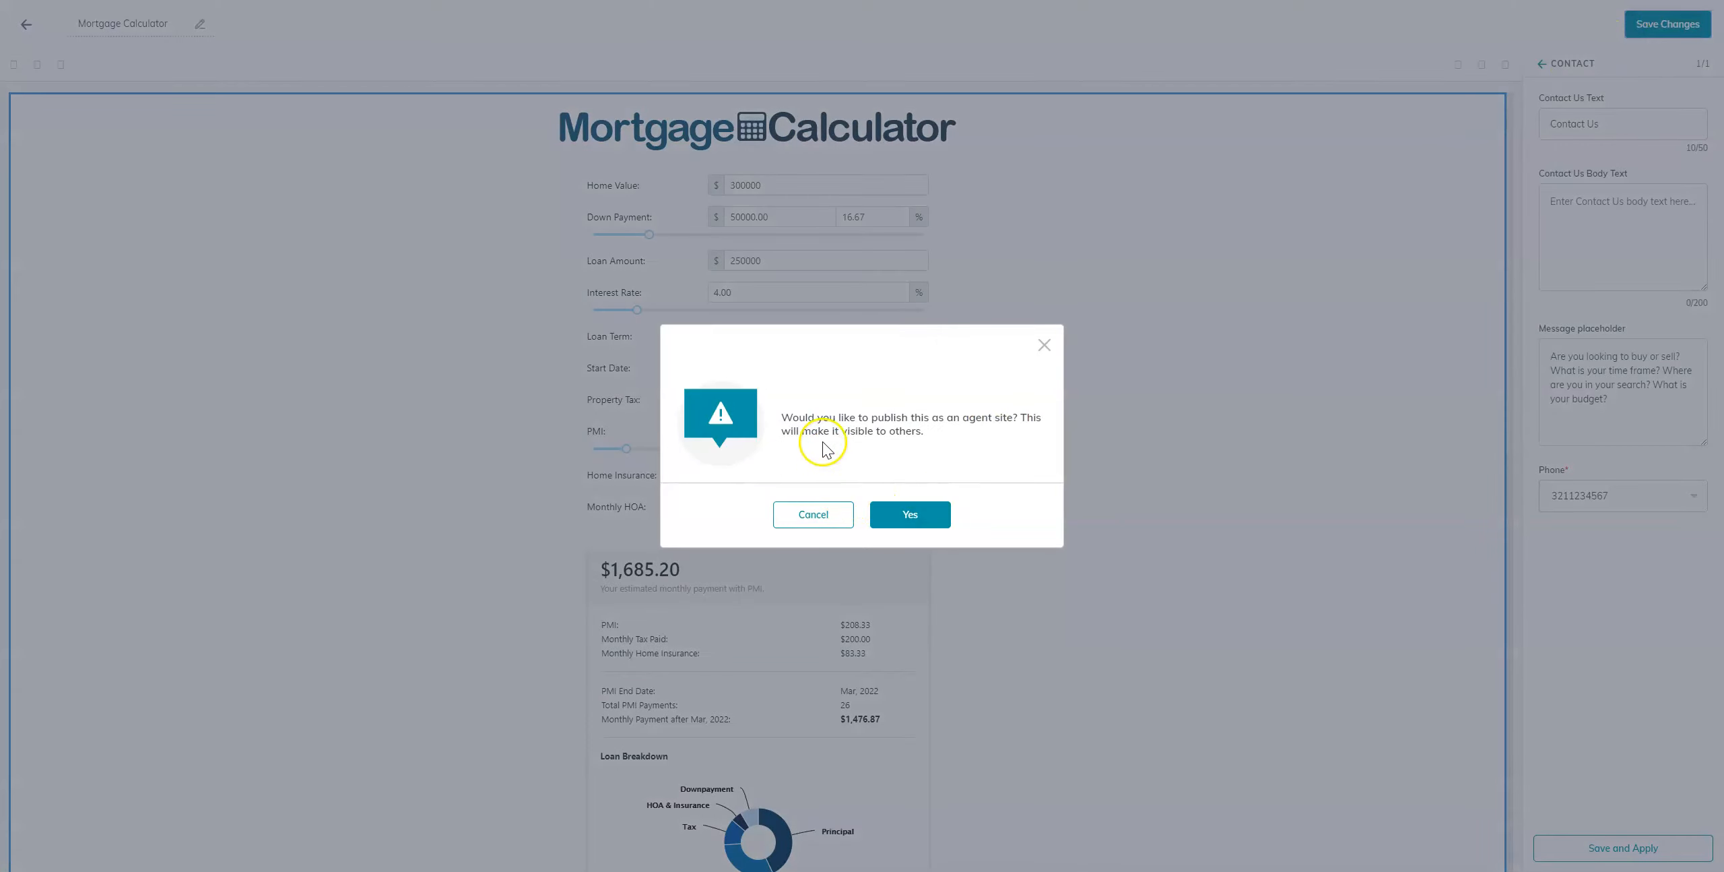
click(916, 523)
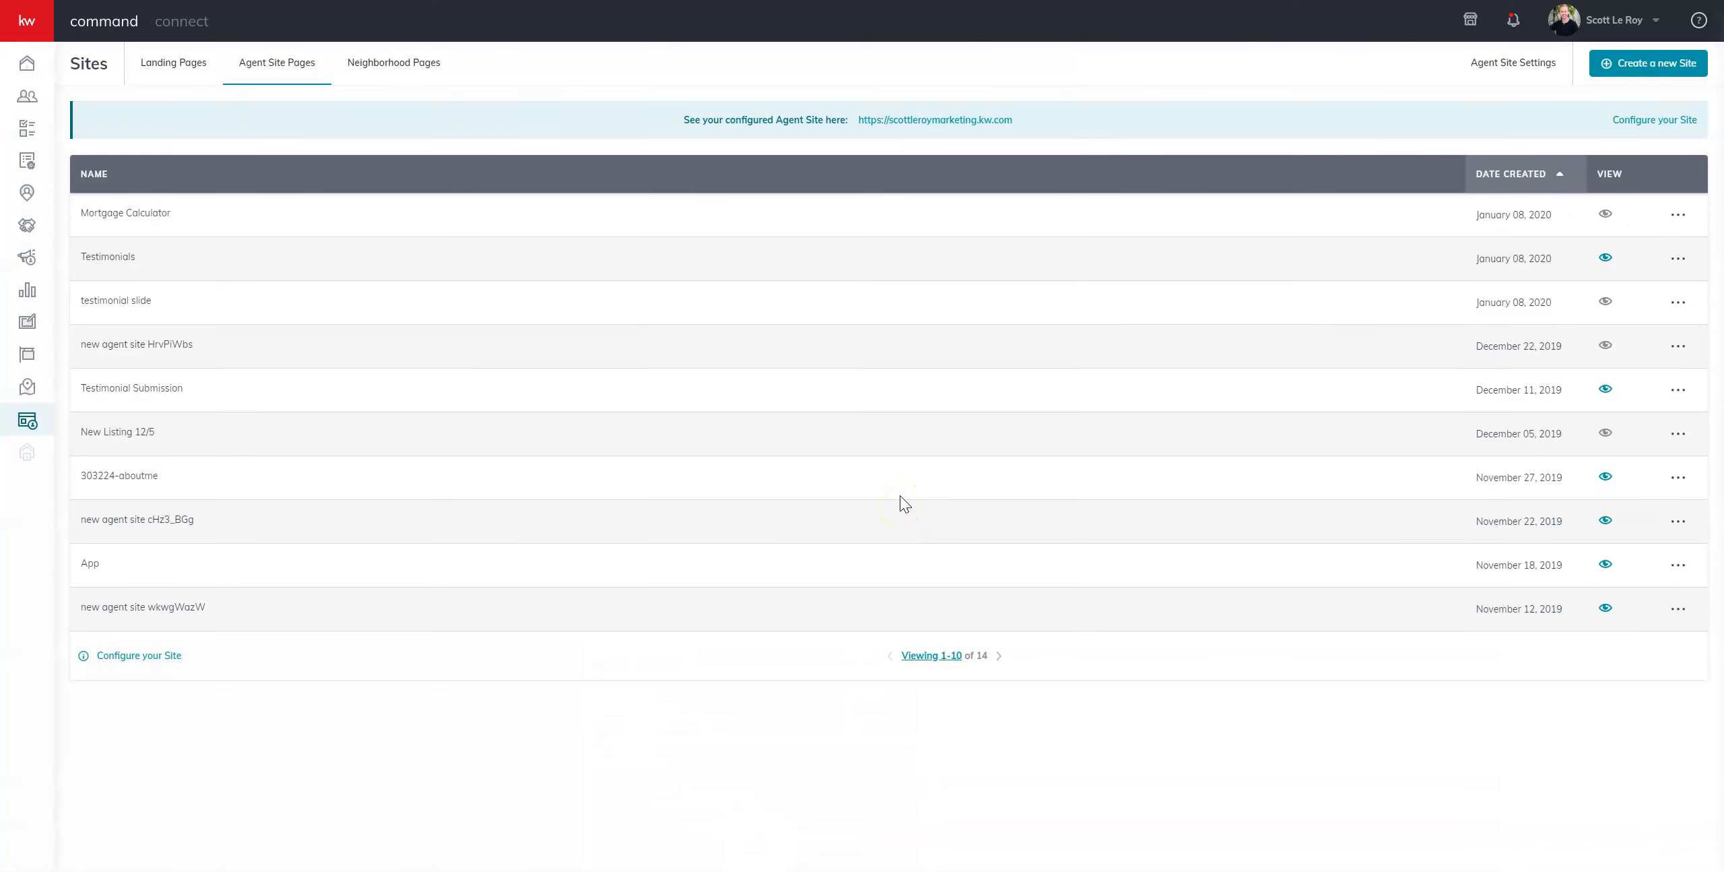
Add a new page to the agent site's navigation in the Agent Site Settings
click(1518, 68)
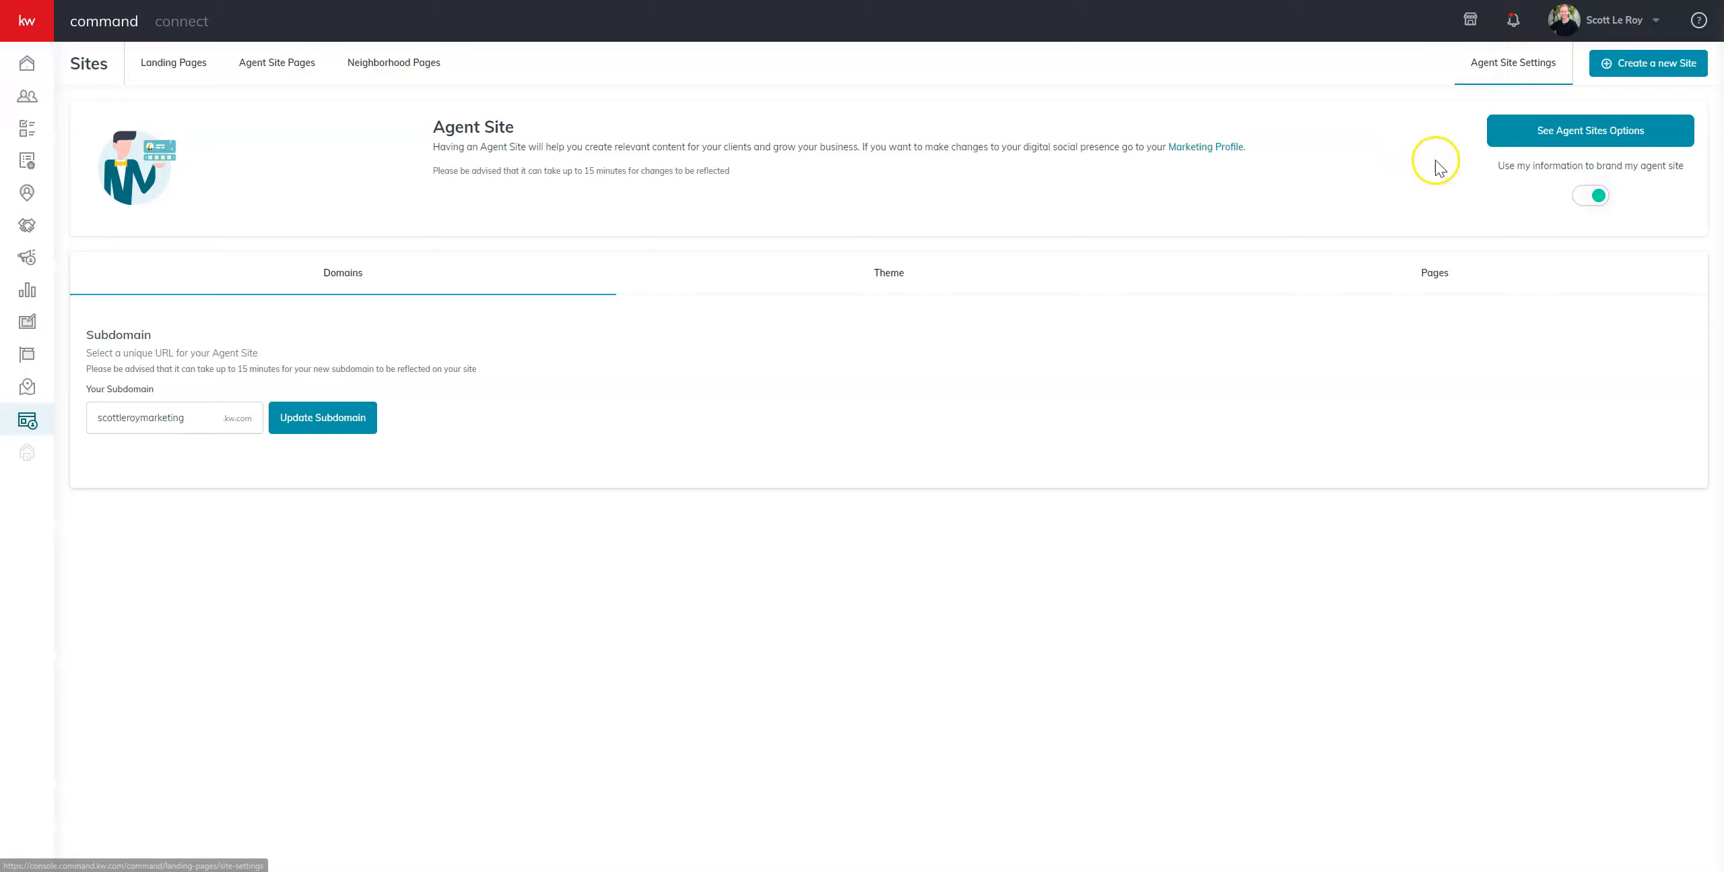
click(1431, 281)
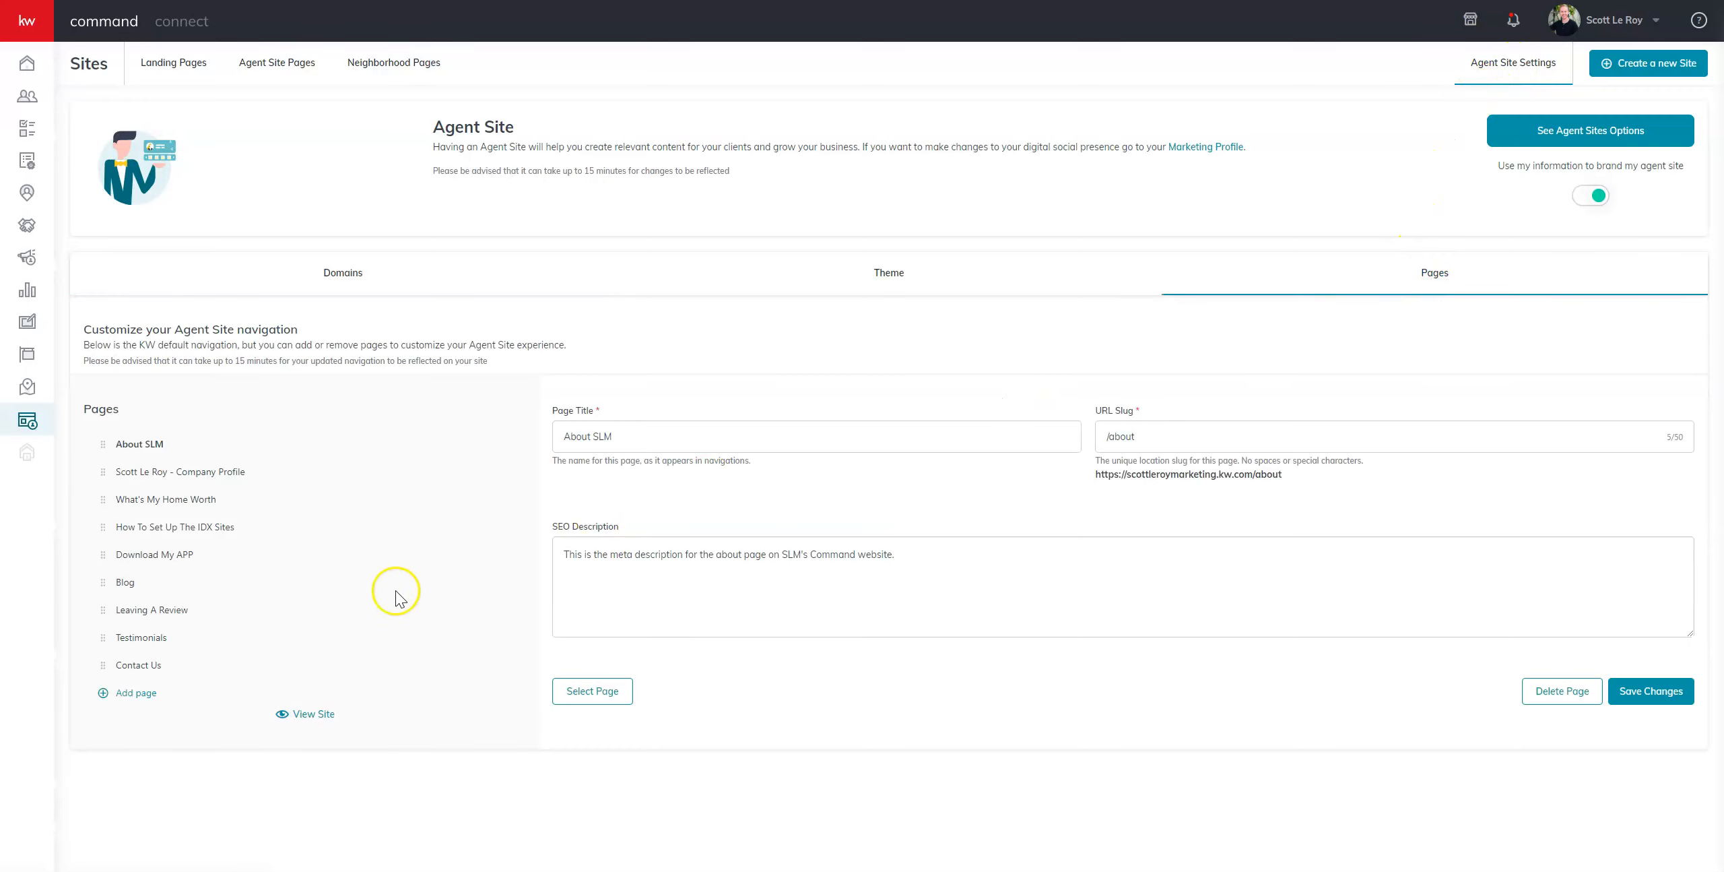
click(125, 695)
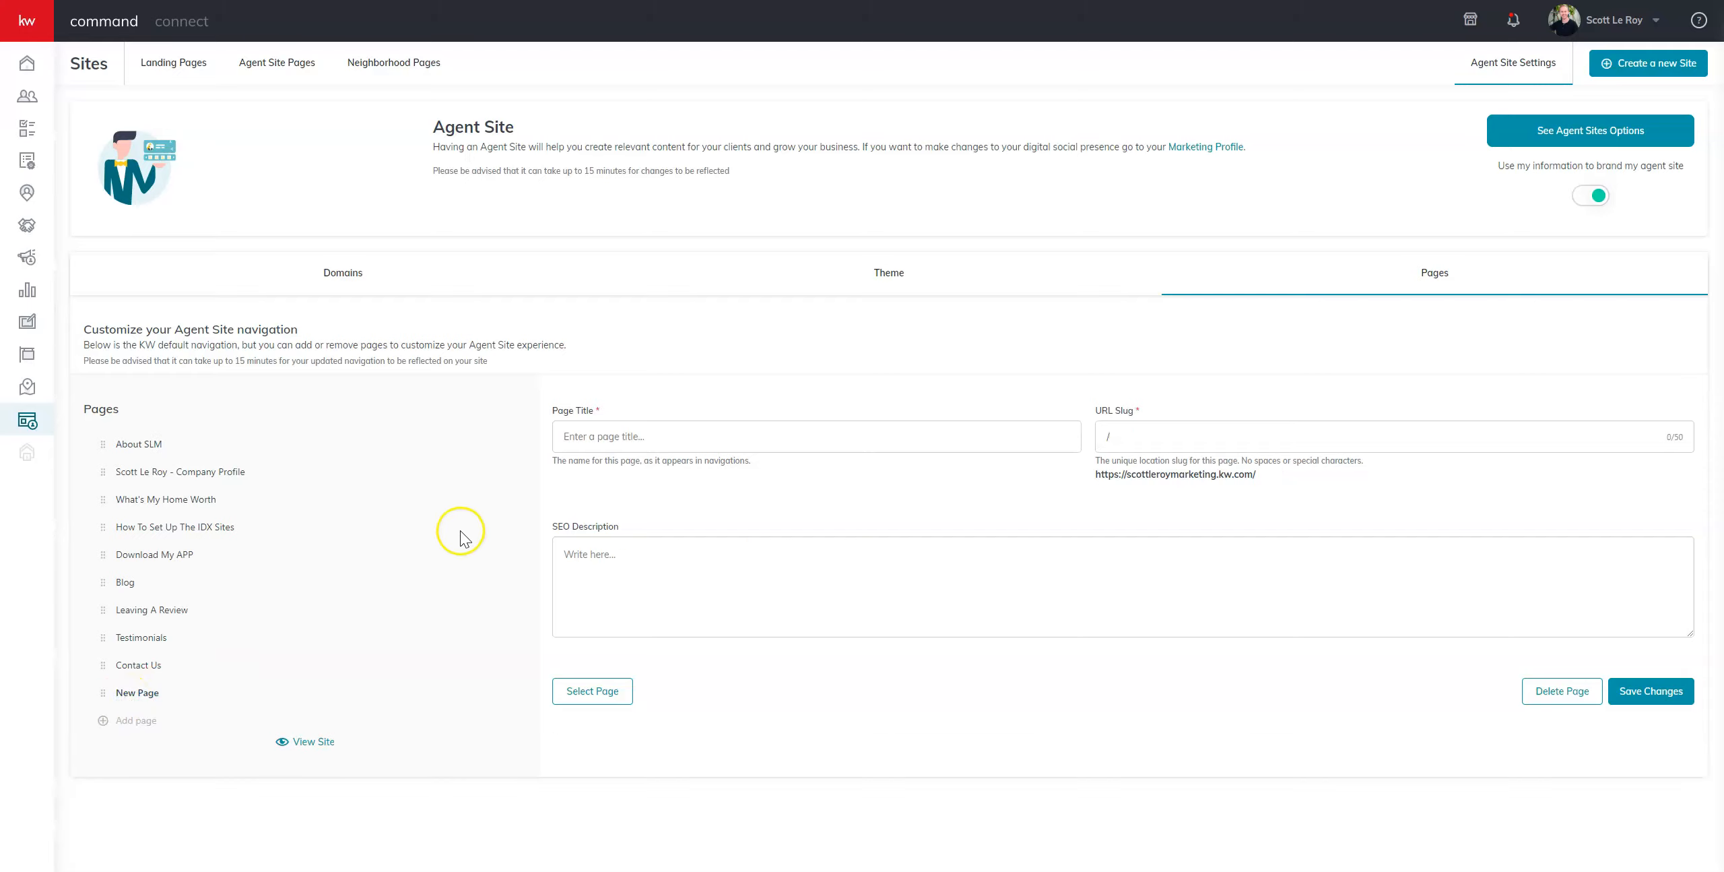
Title the new navigation page "Free Mortgage Calculator" and set its URL slug to /mortgage-calculator
click(600, 436)
text(Free Mortgage Caluclator)
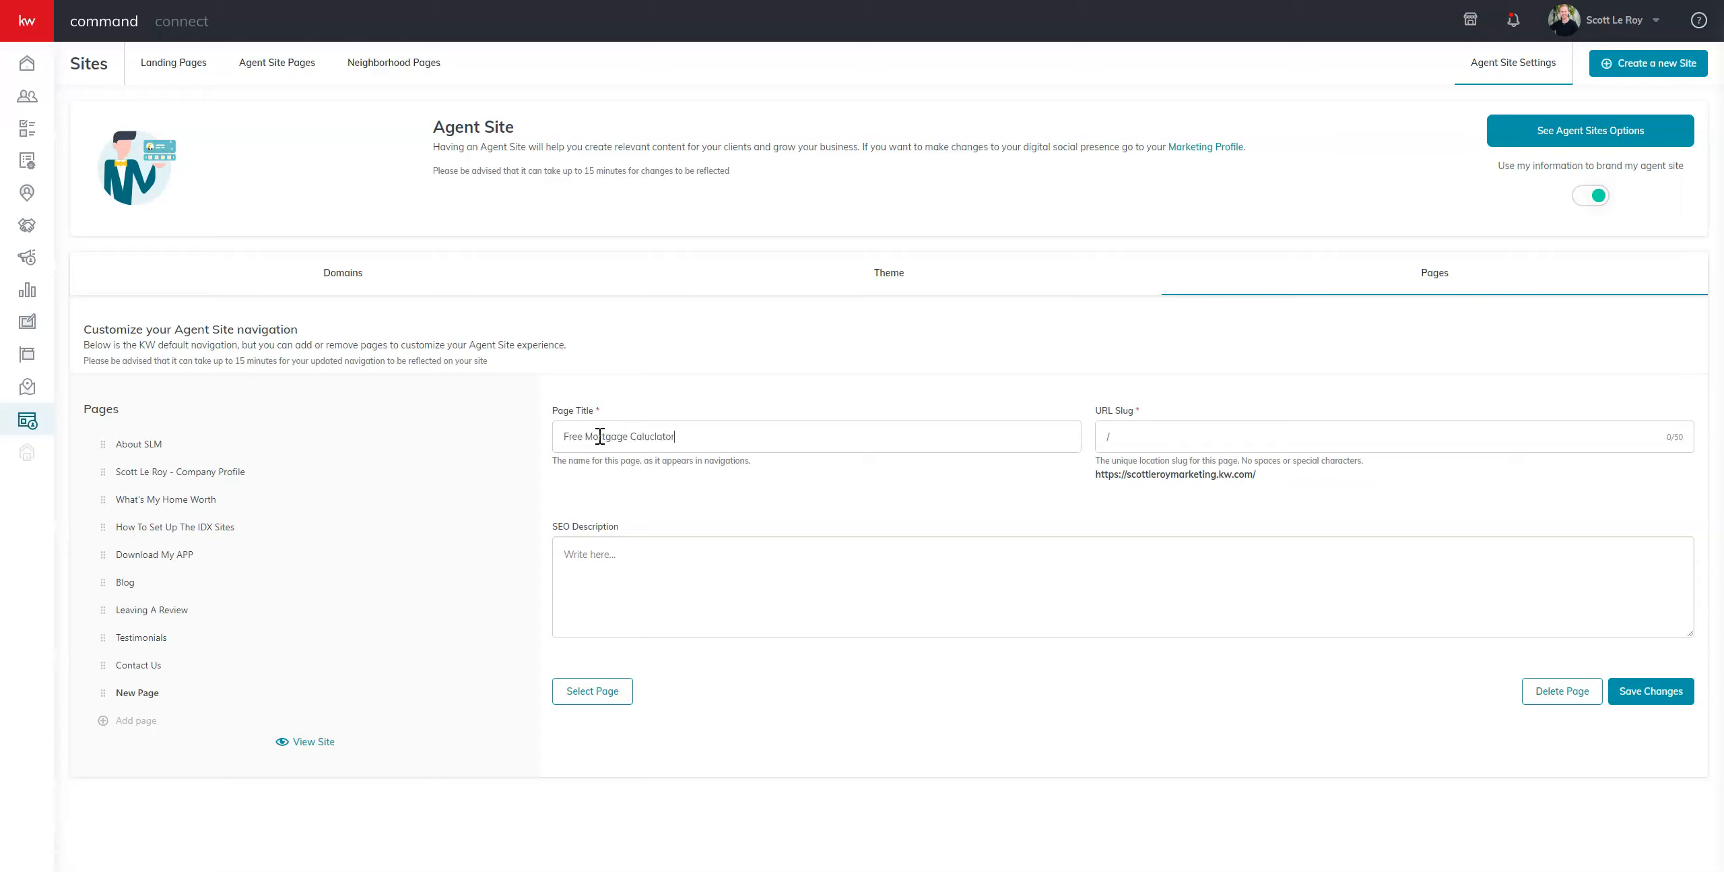
right_click(685, 436)
click(677, 447)
click(1143, 435)
text(mortgage-calculator)
click(1210, 495)
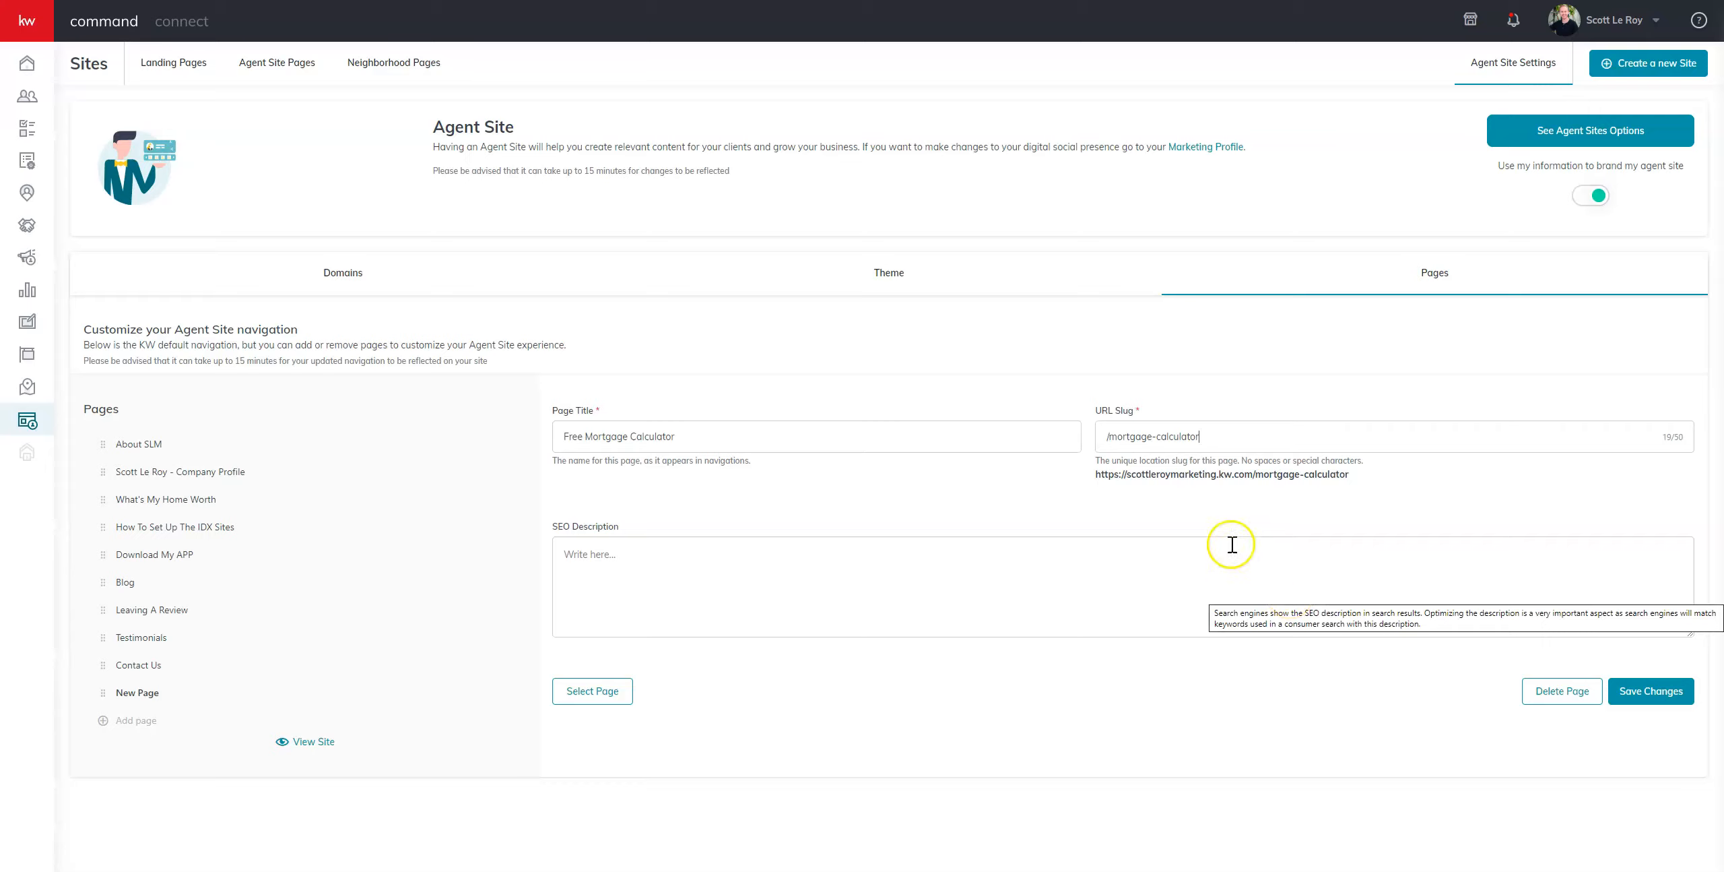
click(1150, 442)
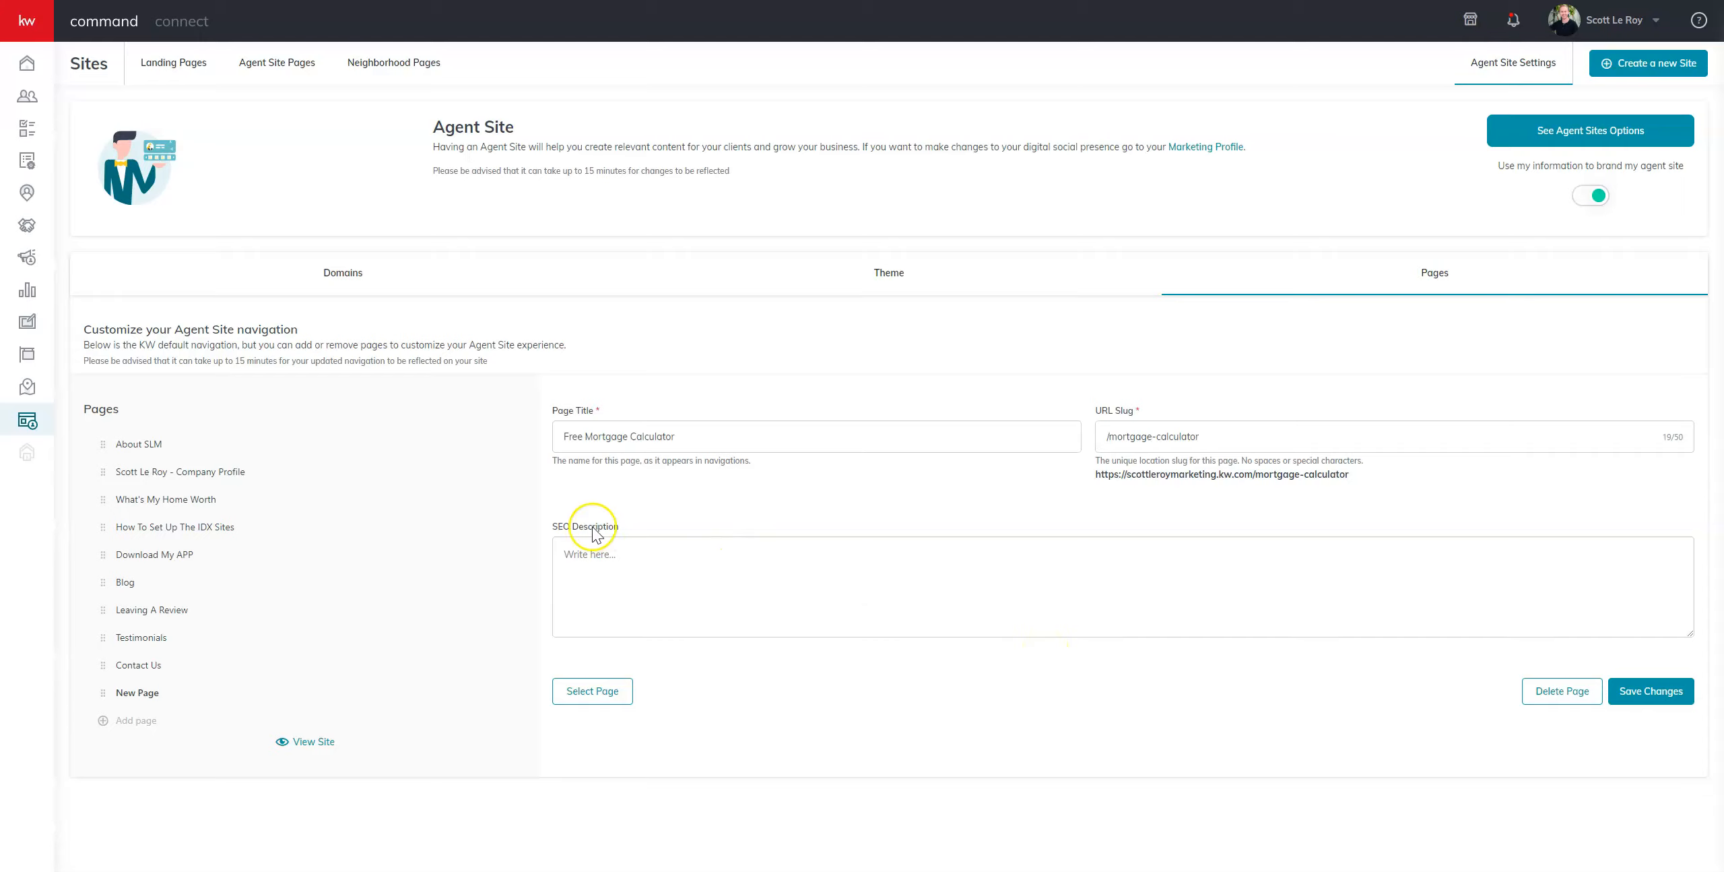
Link the new navigation entry to the "Mortgage Calculator" page and save the changes
mouse_move(587, 553)
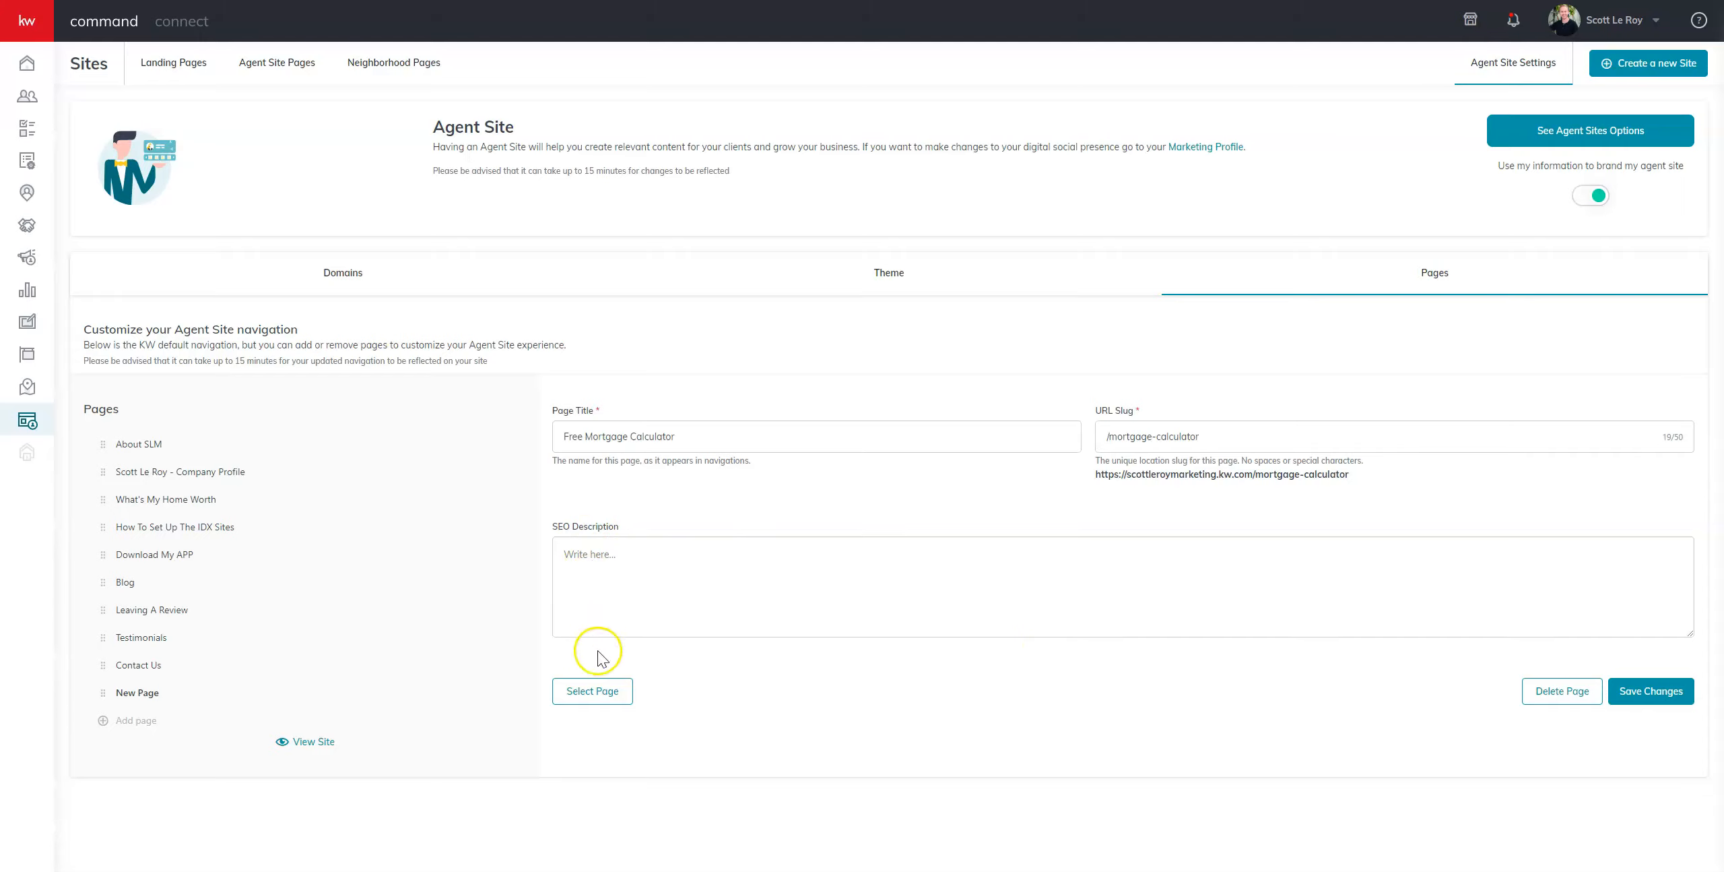
click(595, 694)
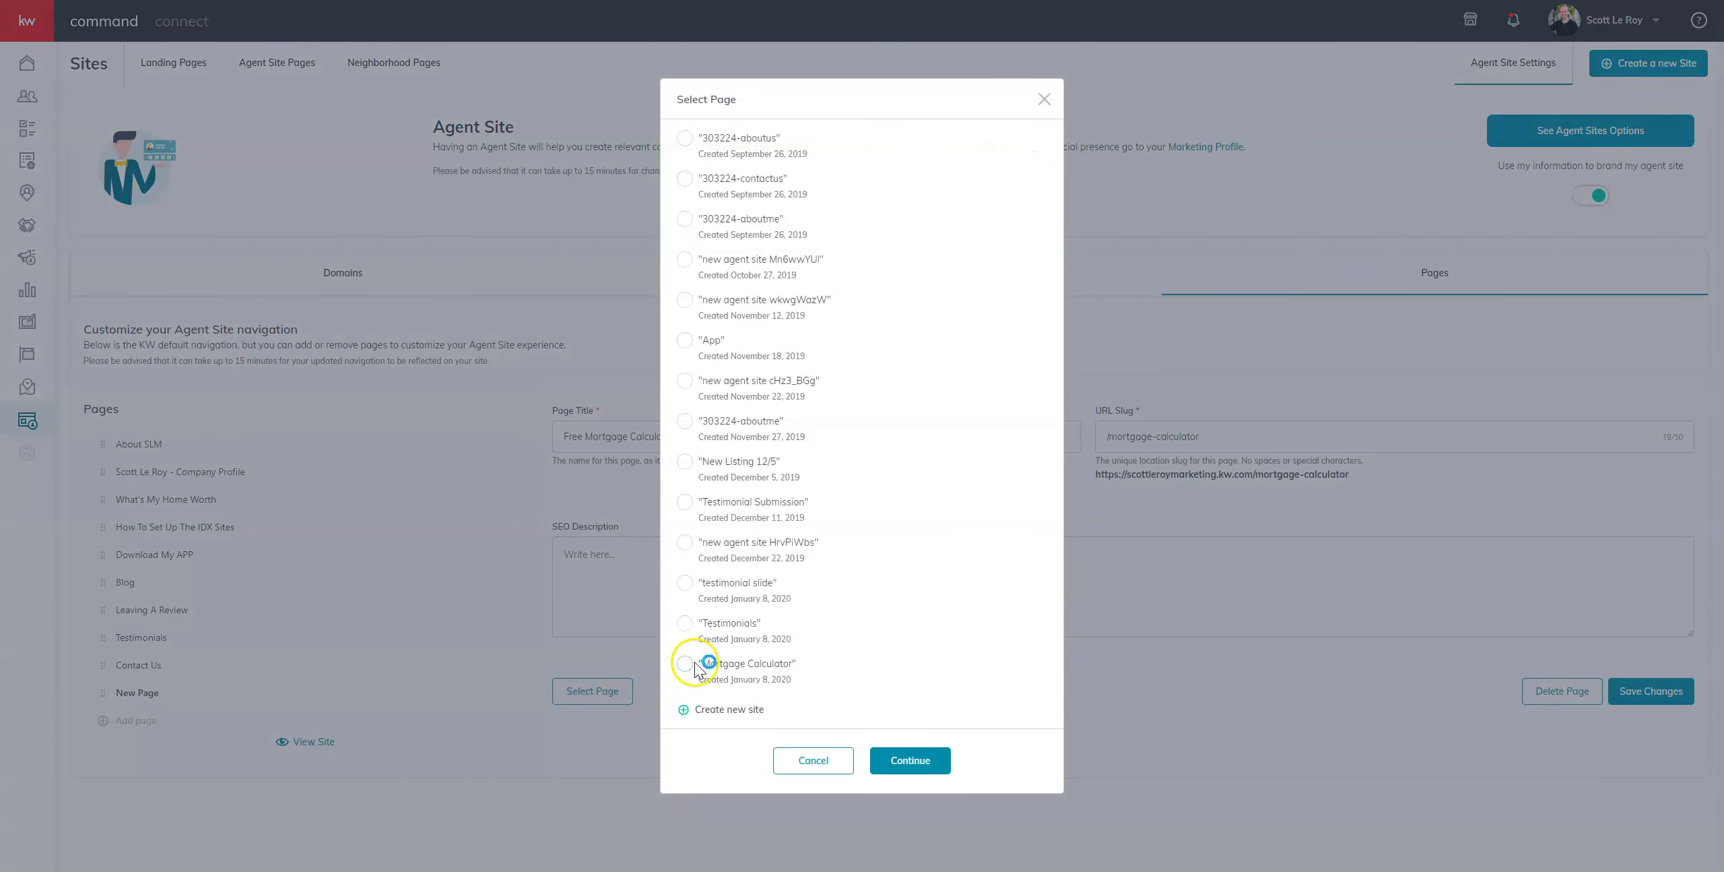
click(684, 665)
click(902, 761)
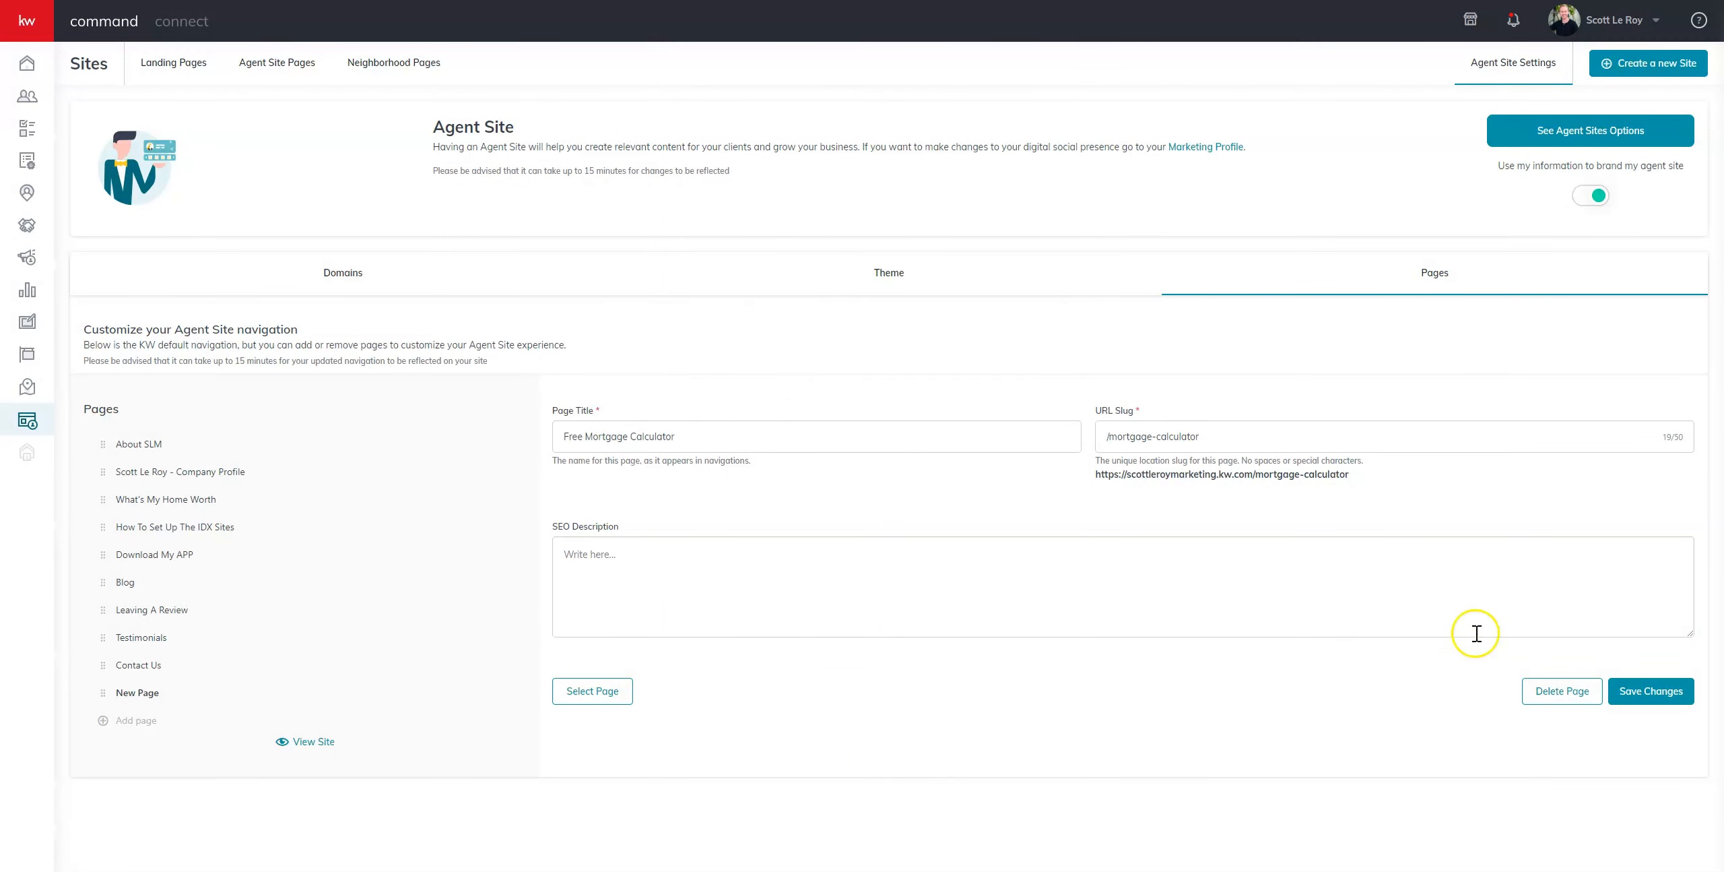
click(1666, 700)
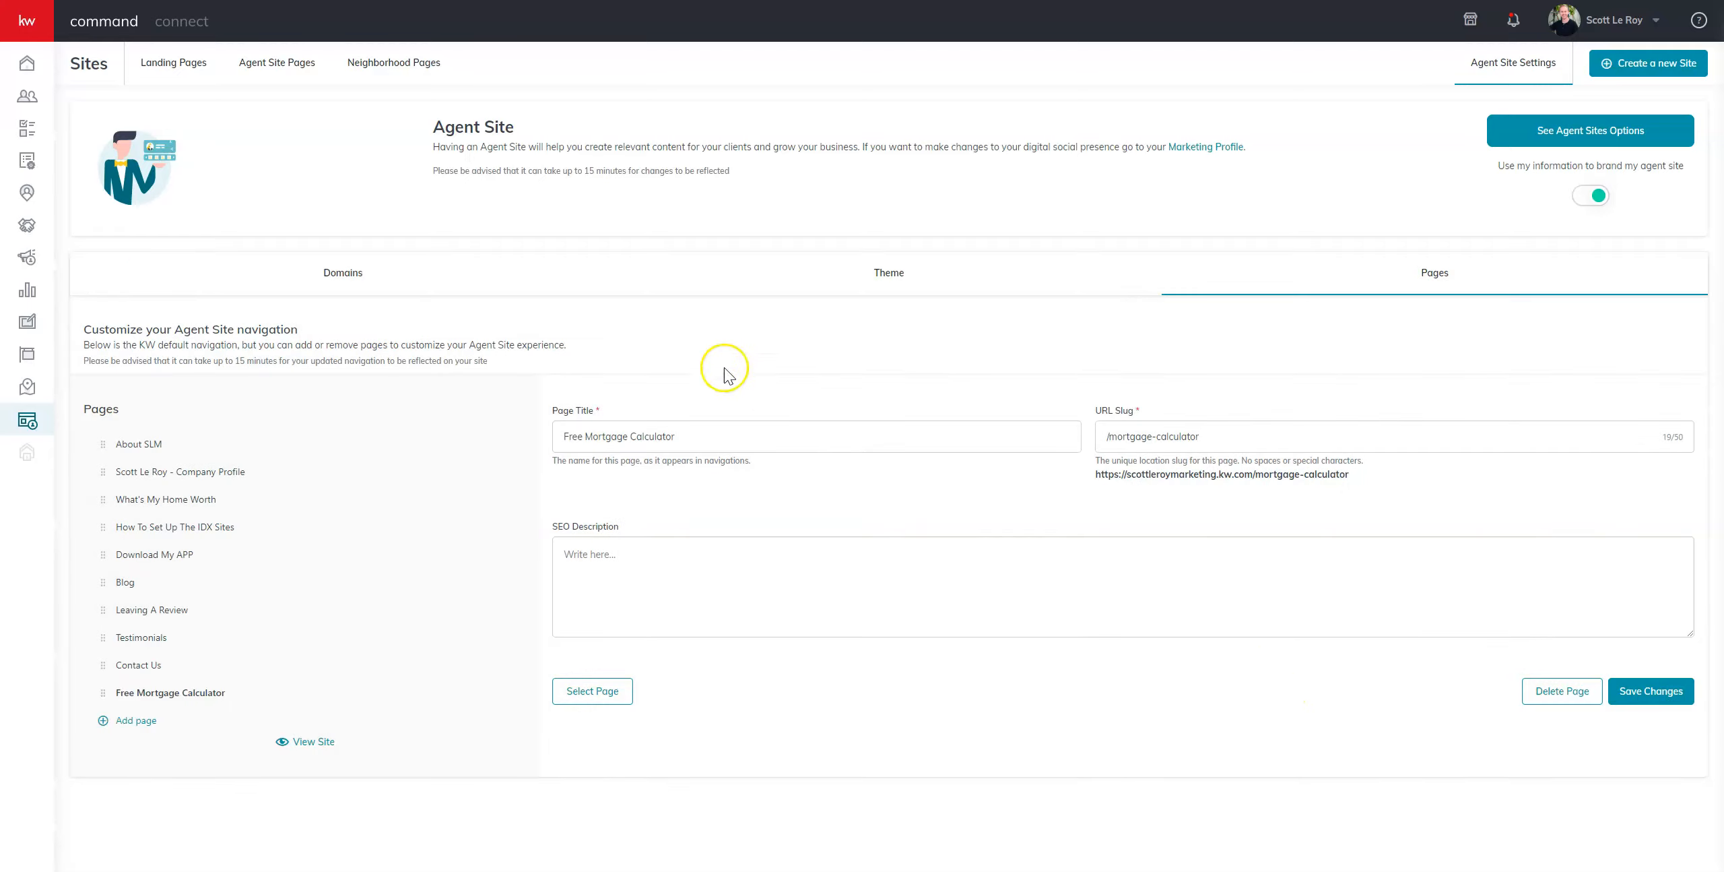
Open the live agent site's Free Mortgage Calculator page and check the calculator and contact form
click(286, 66)
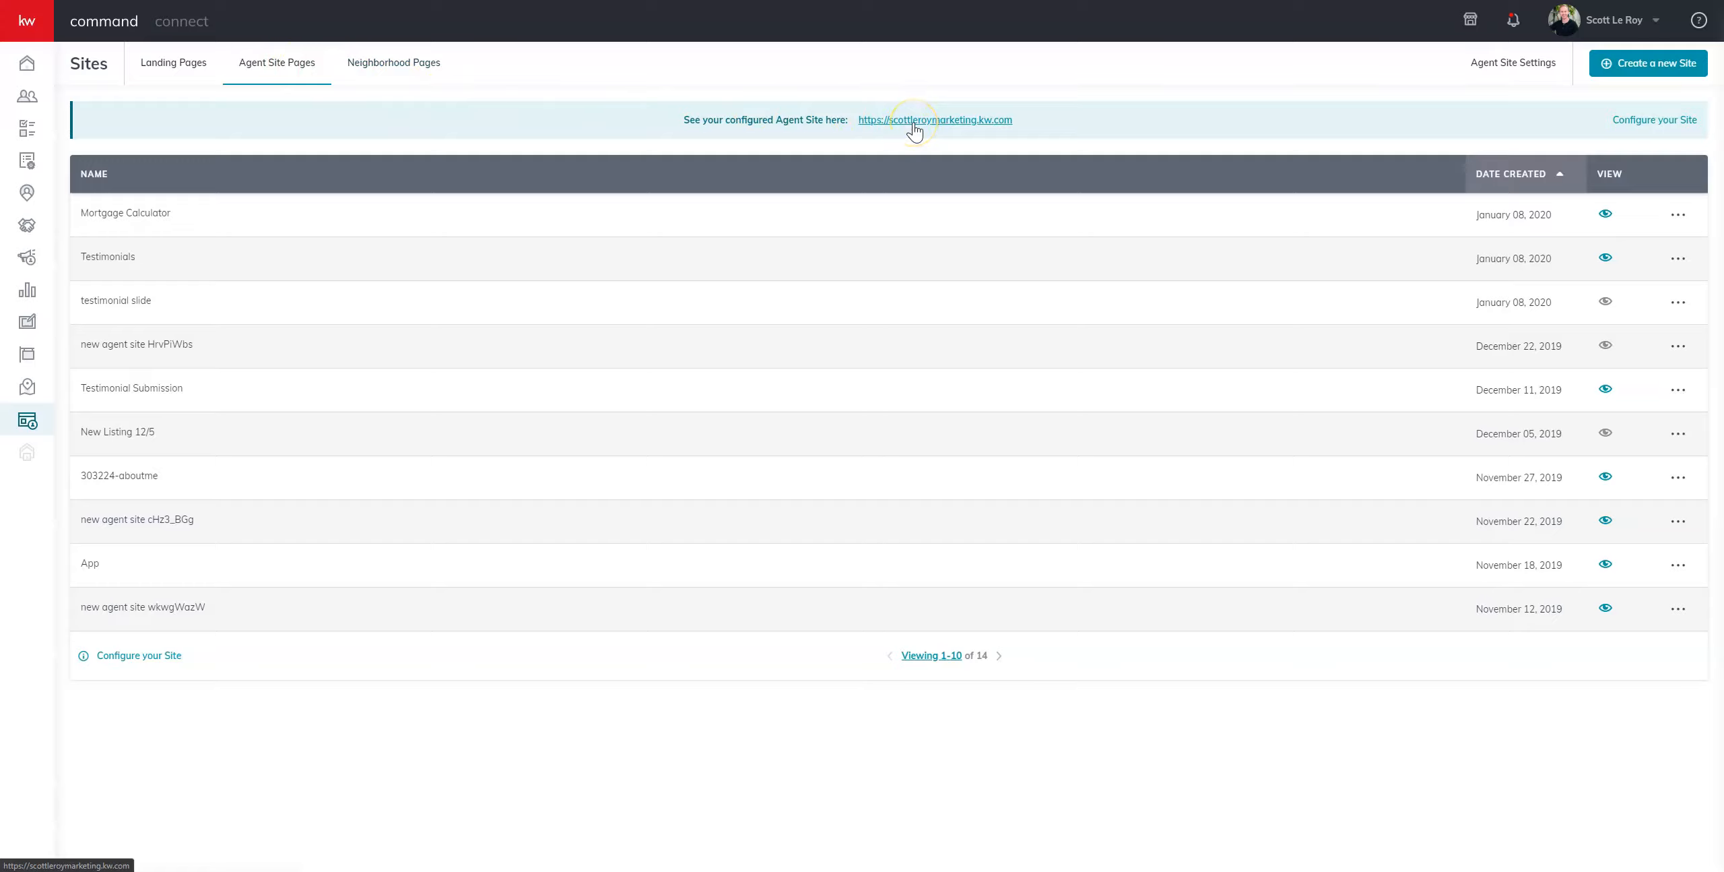
click(914, 124)
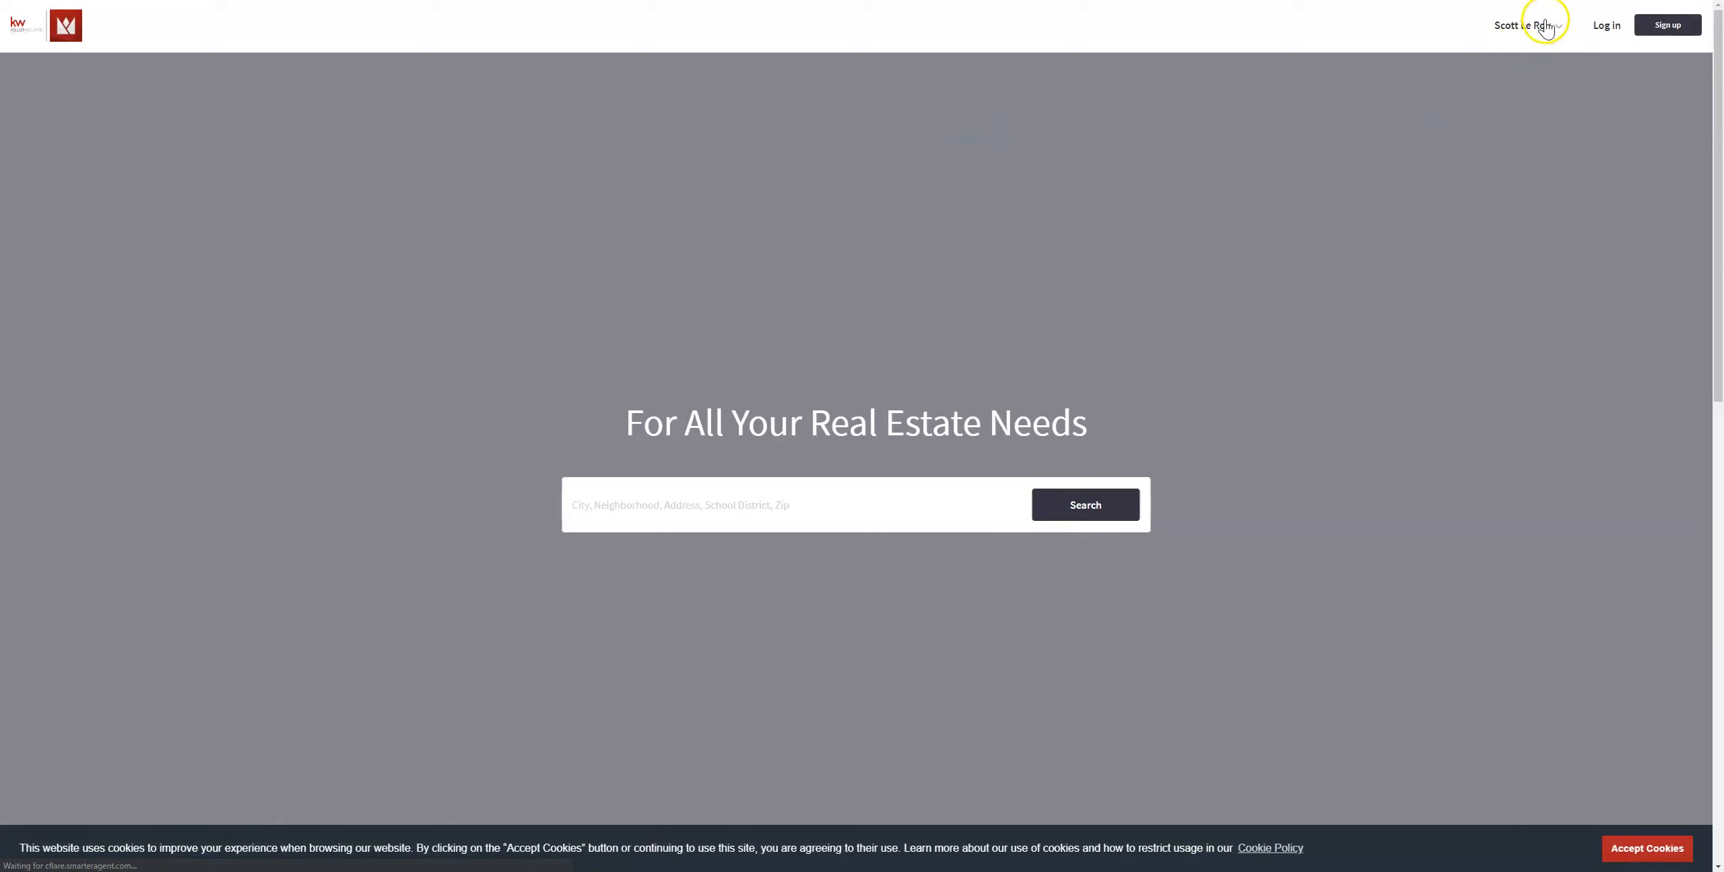
click(1534, 25)
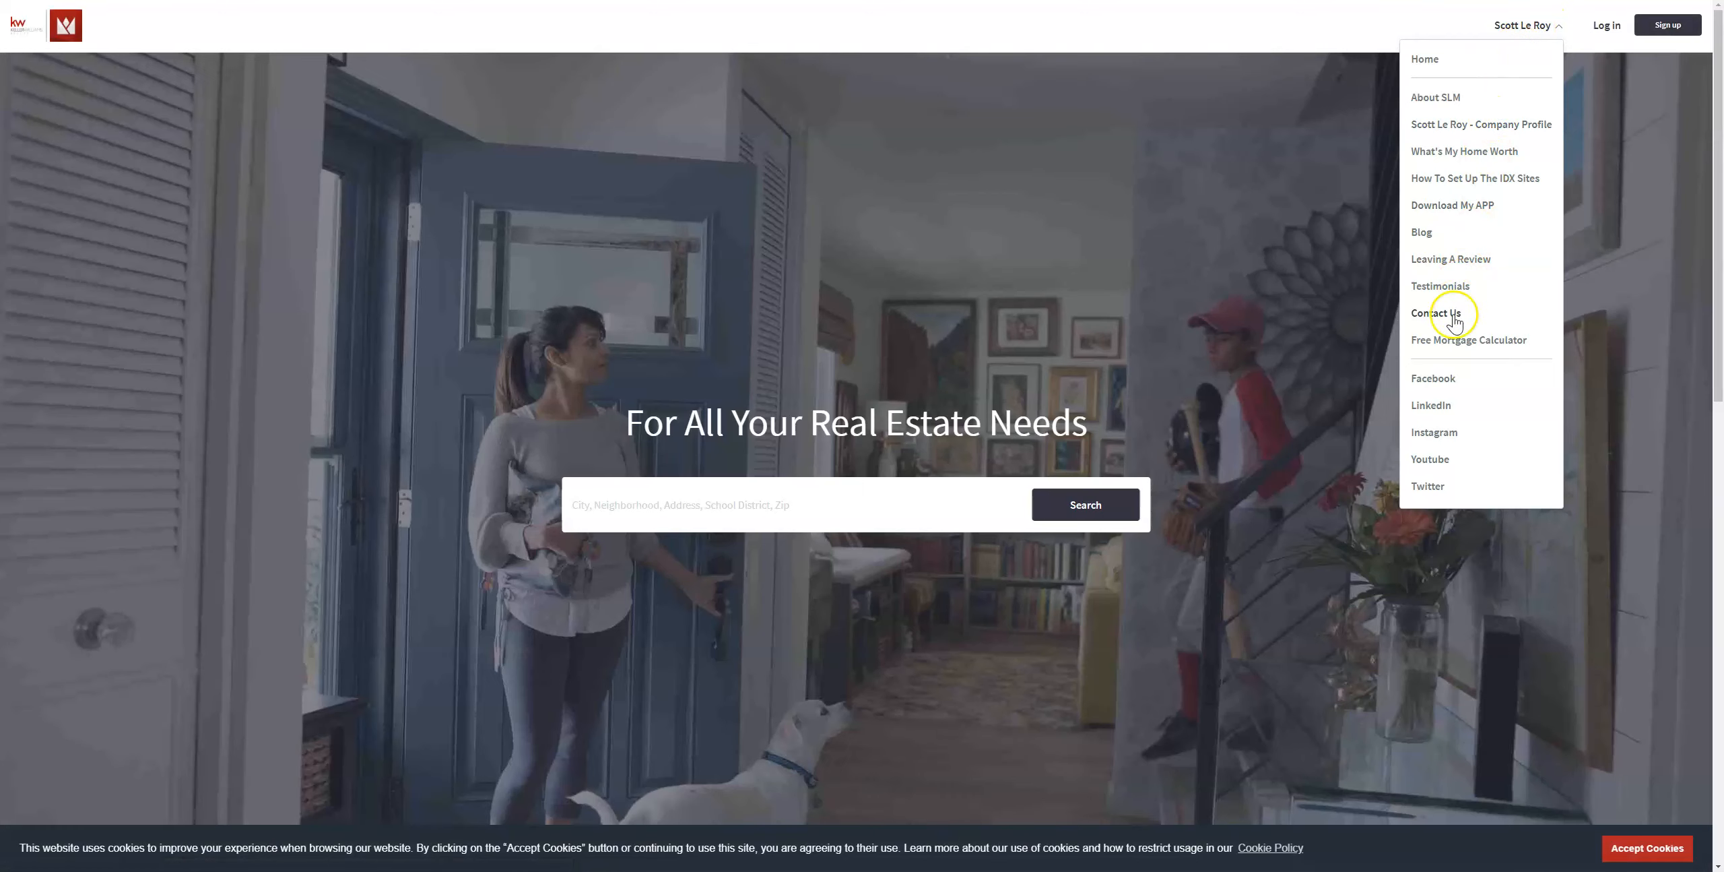
click(1451, 342)
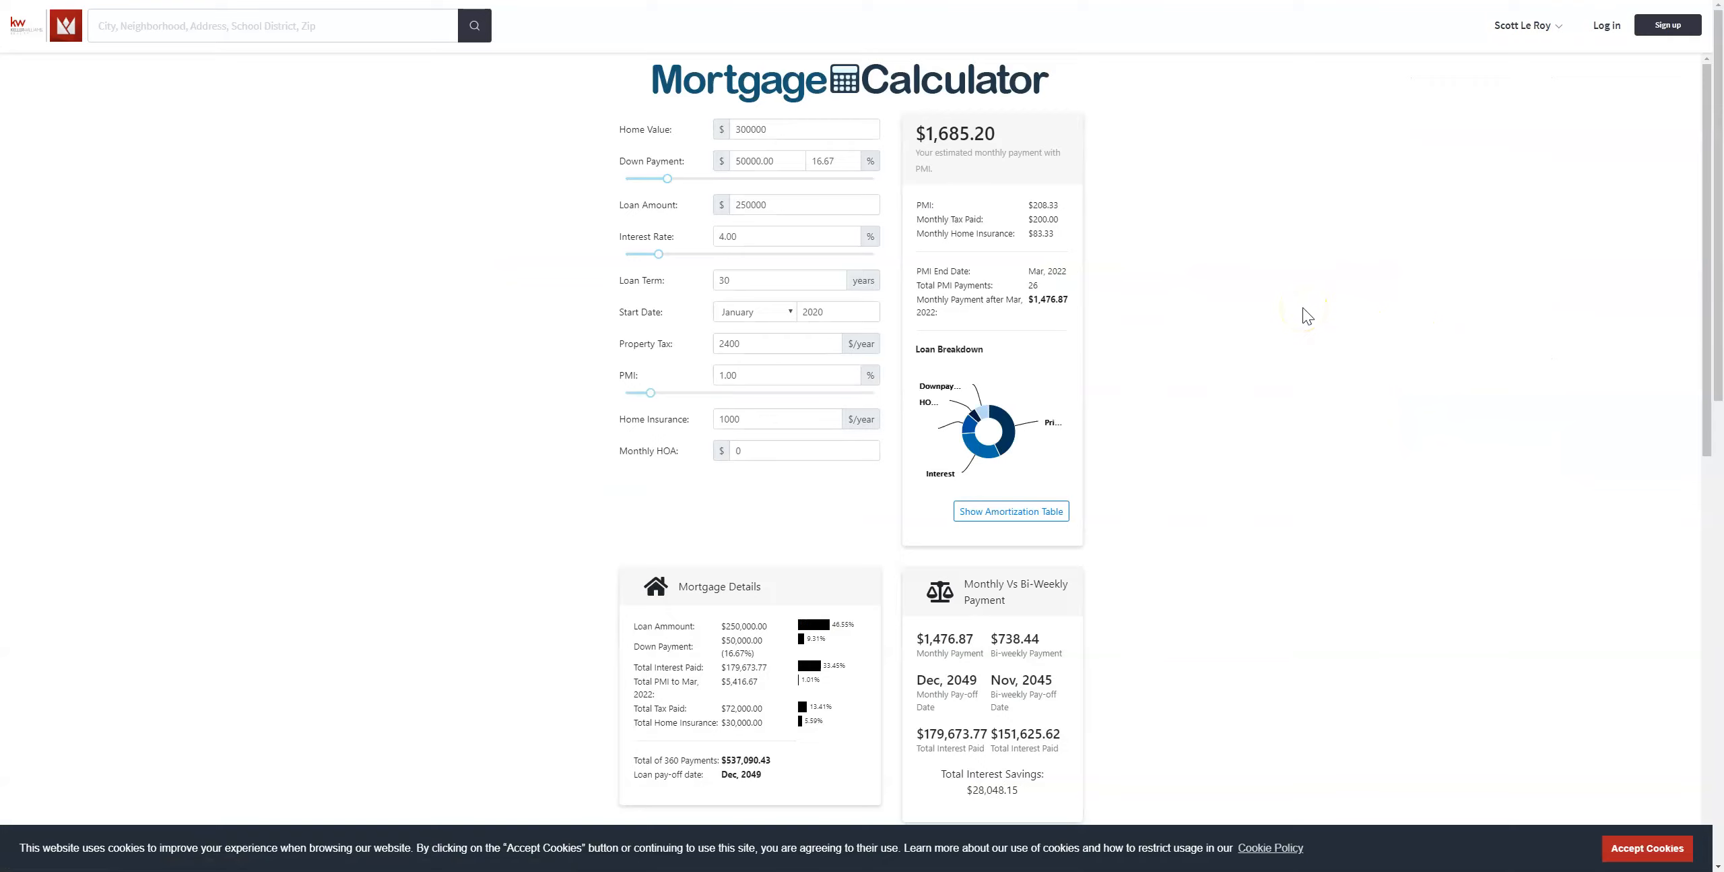
scroll(1303, 308, down, 10)
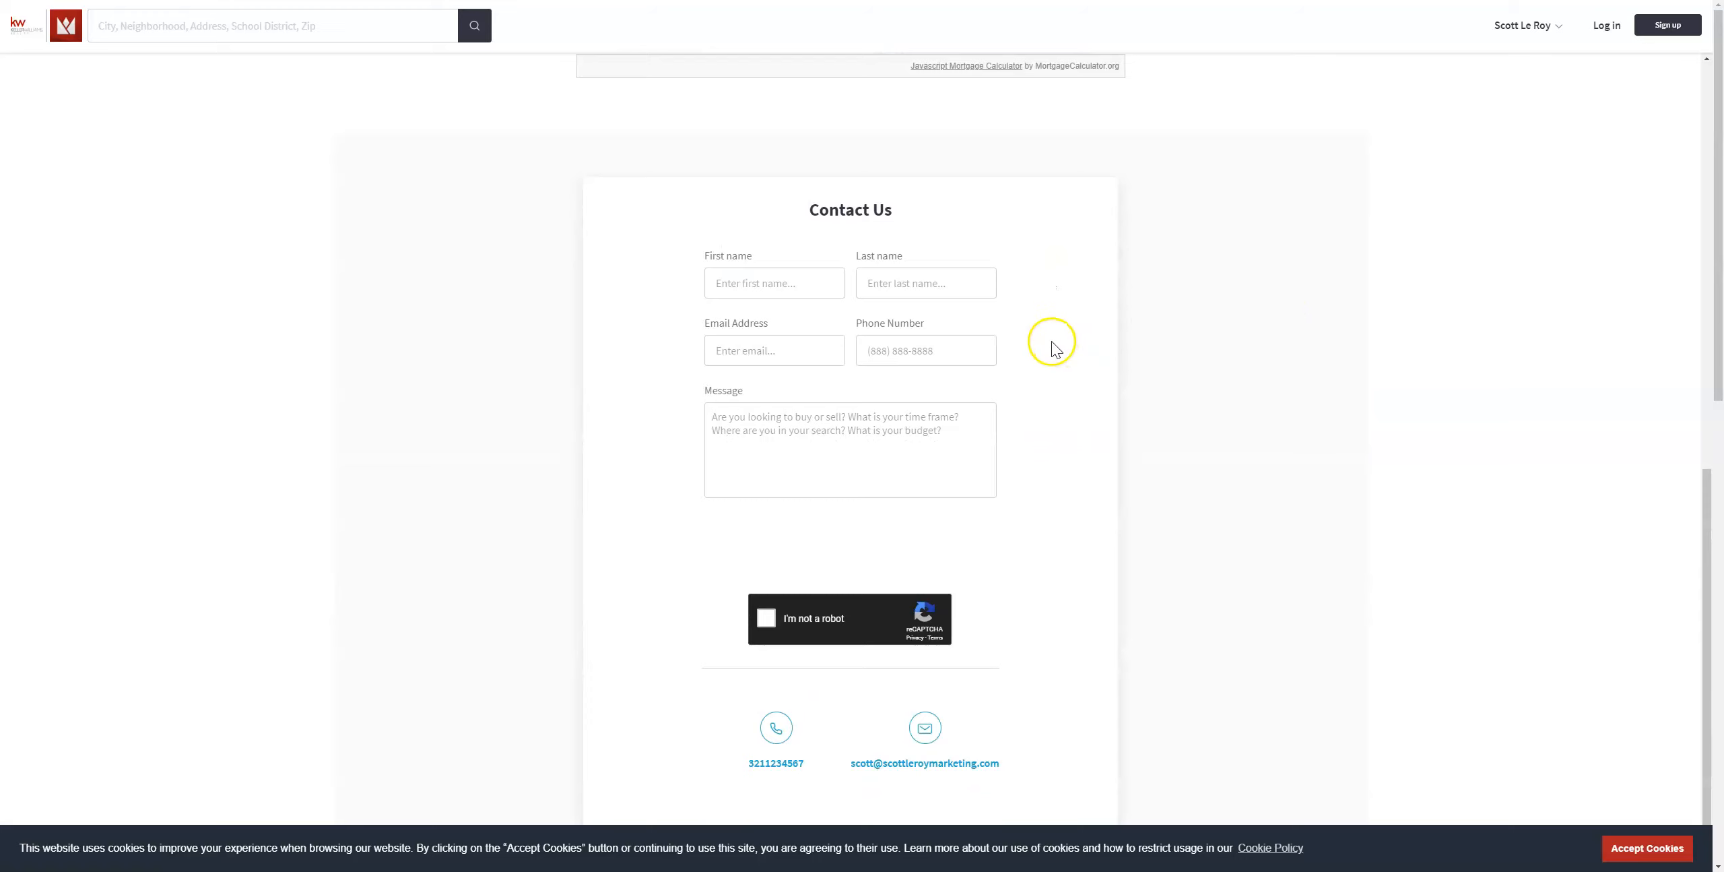
scroll(1287, 371, up, 10)
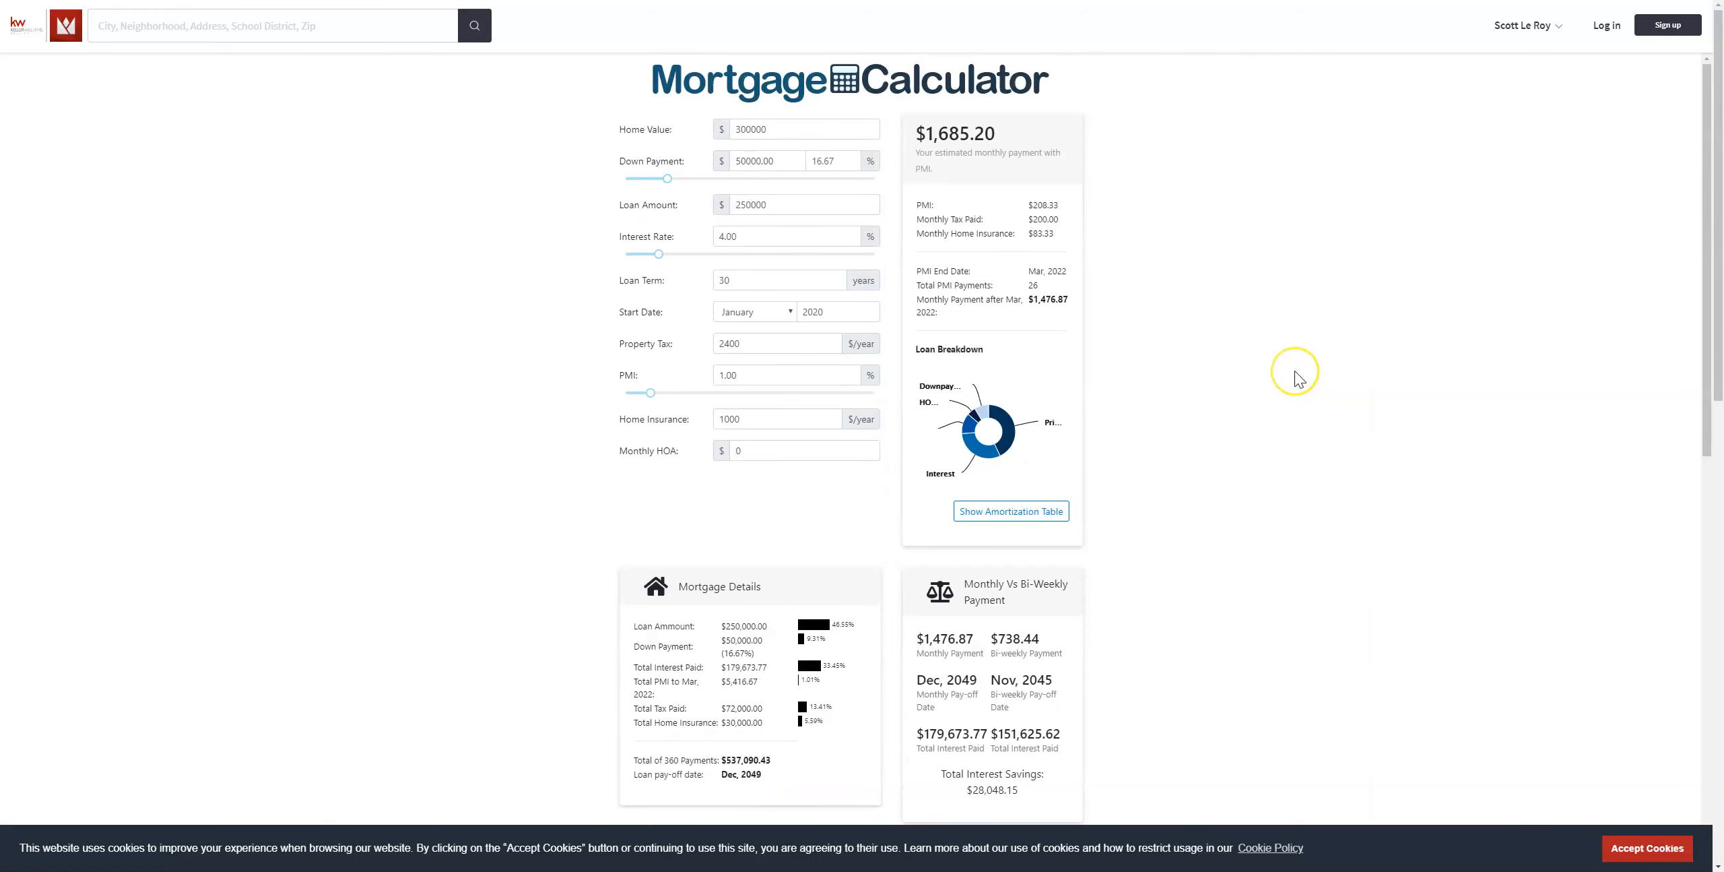